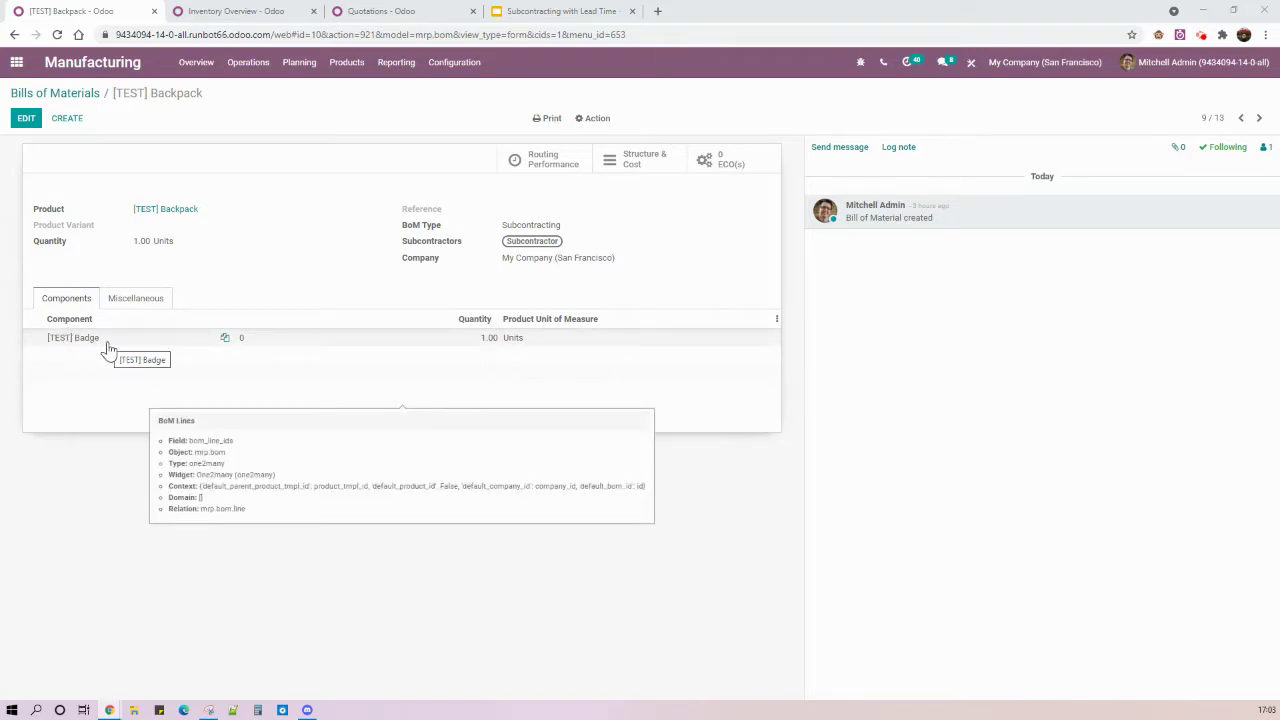
- Examine the Backpack product's manufacturing and customer lead times and compare them with the Just In Time slide
click(199, 214)
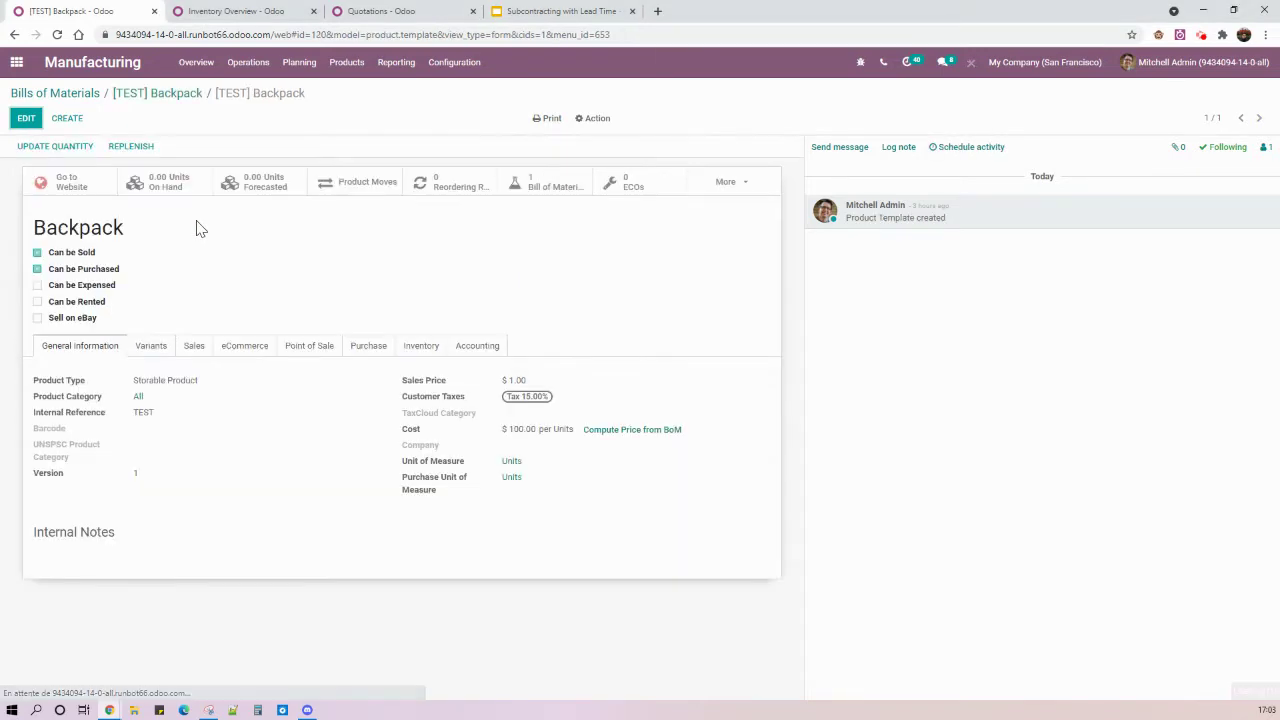
click(421, 347)
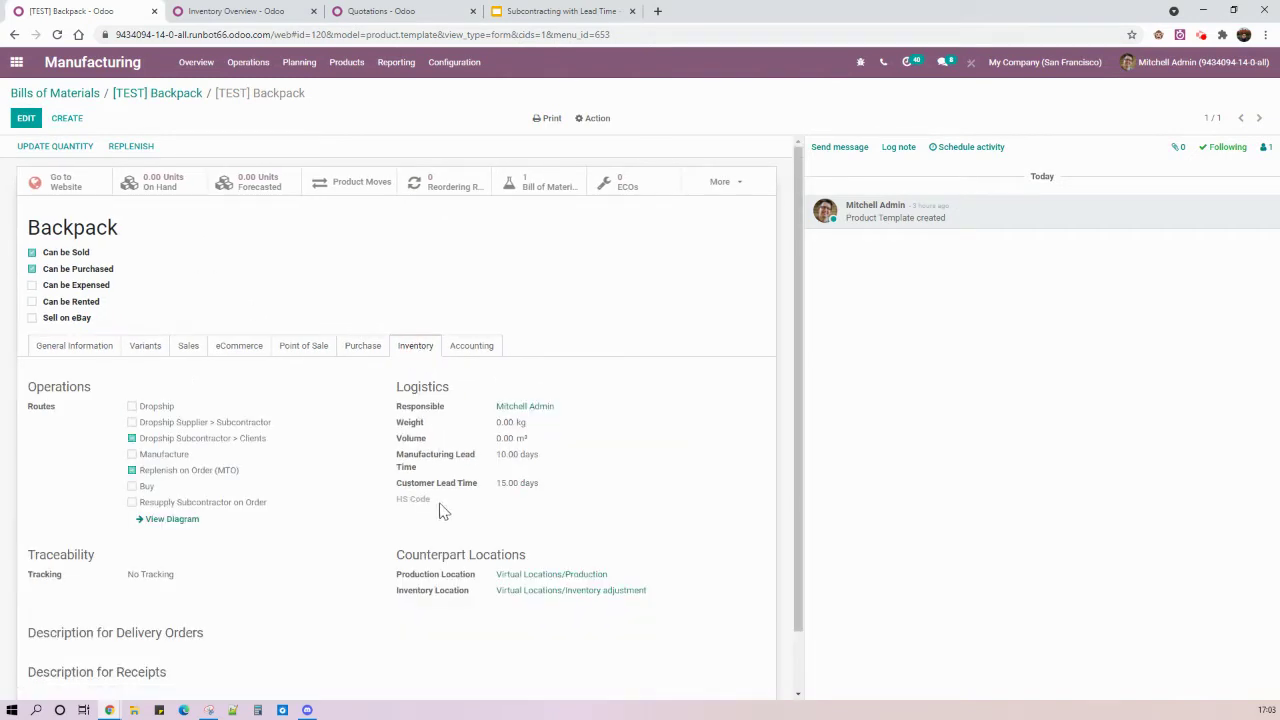
click(556, 12)
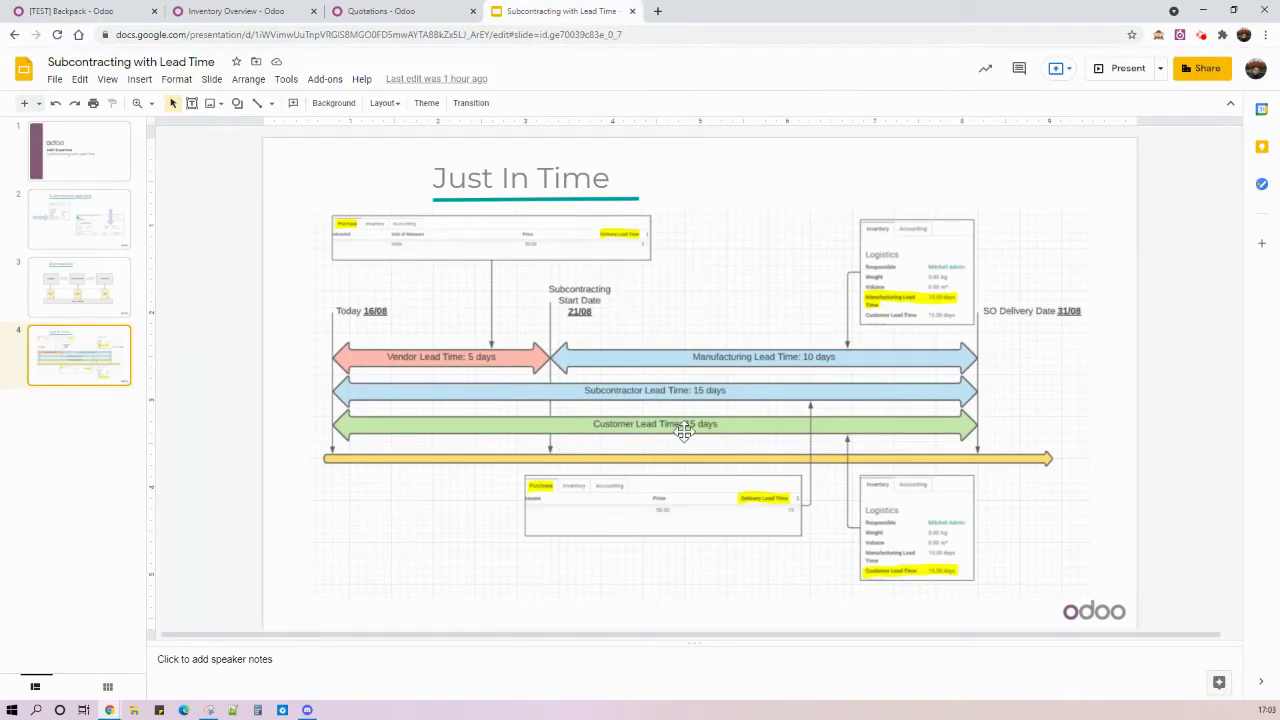
click(130, 11)
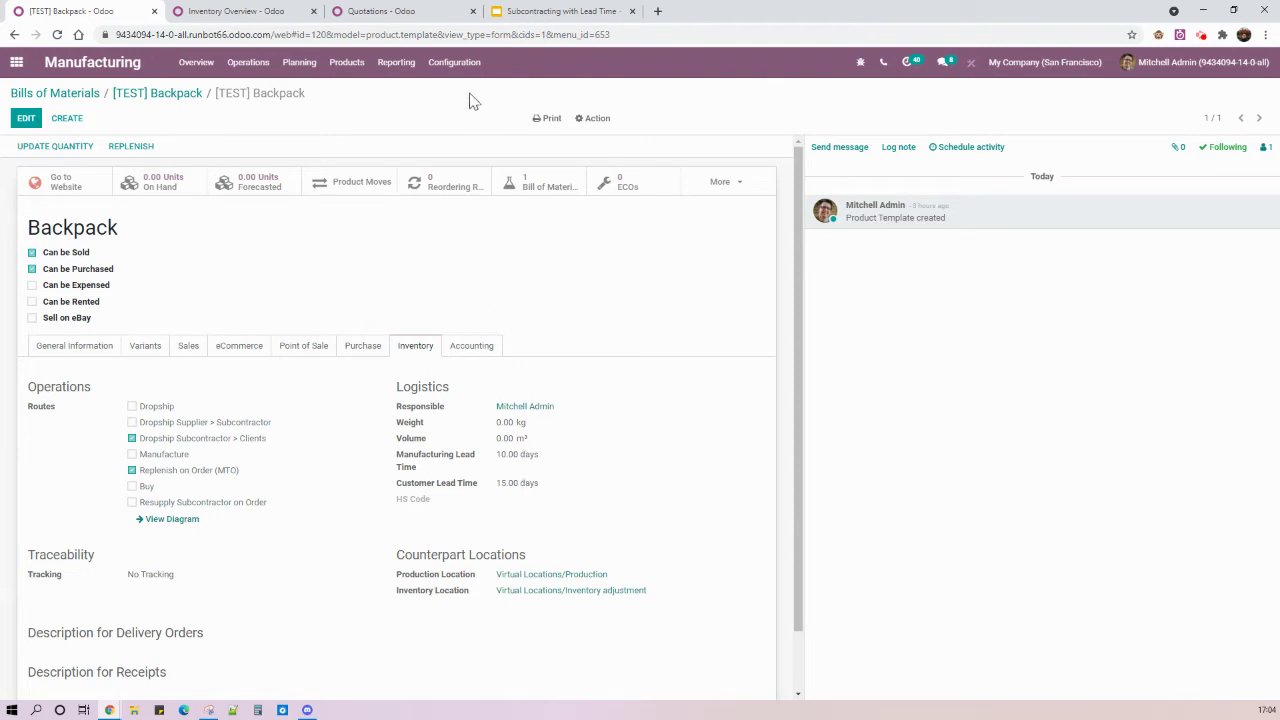
click(556, 12)
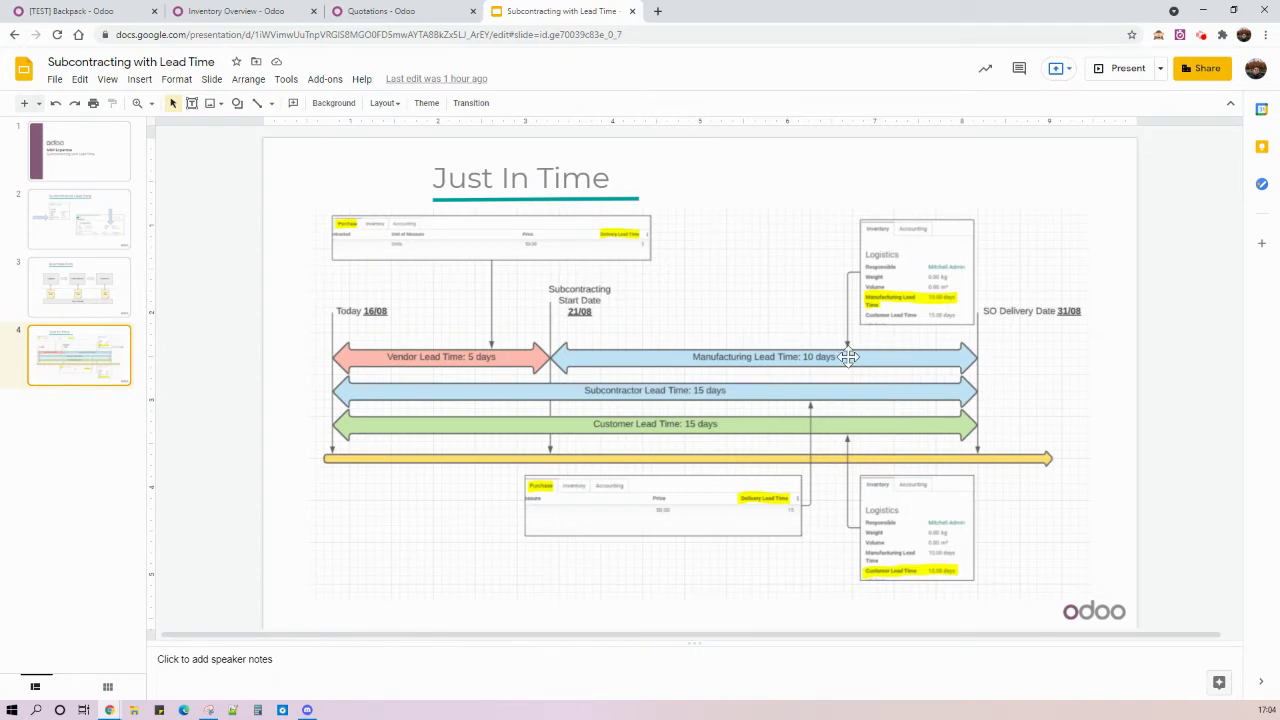
- Check the subcontractor's delivery lead time in the Backpack's purchase information against the Just In Time slide
click(58, 10)
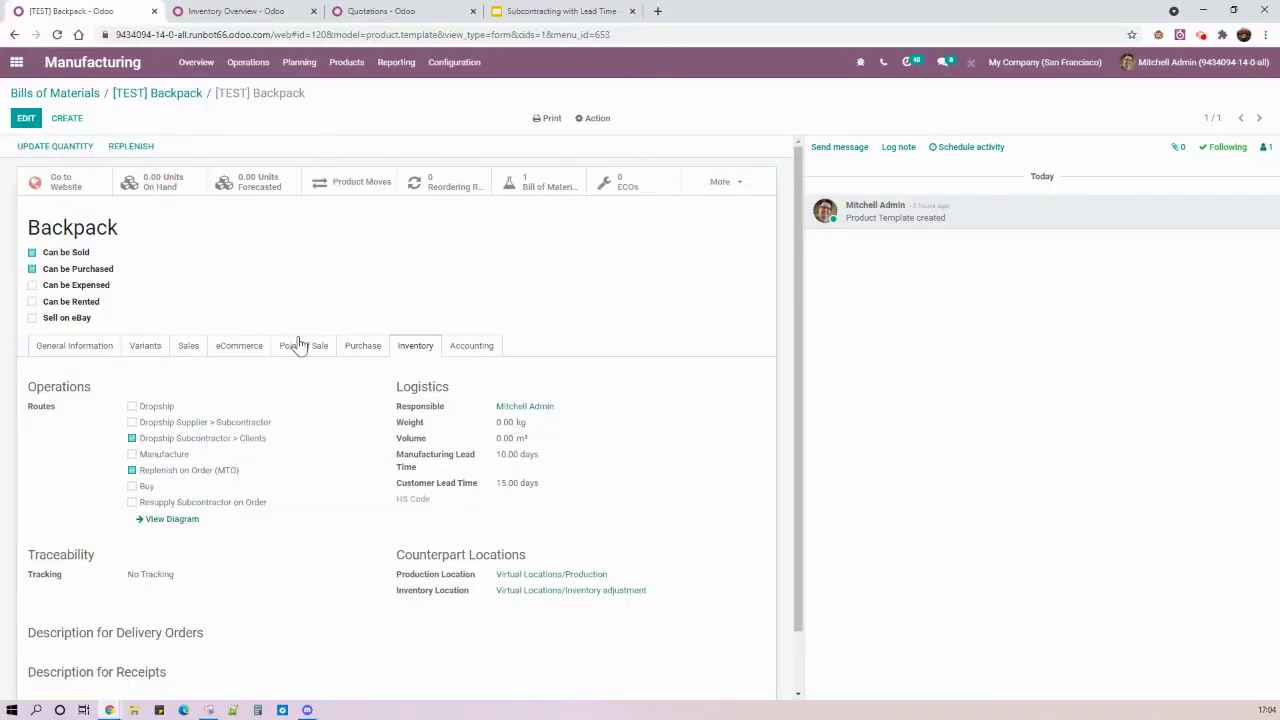
click(366, 347)
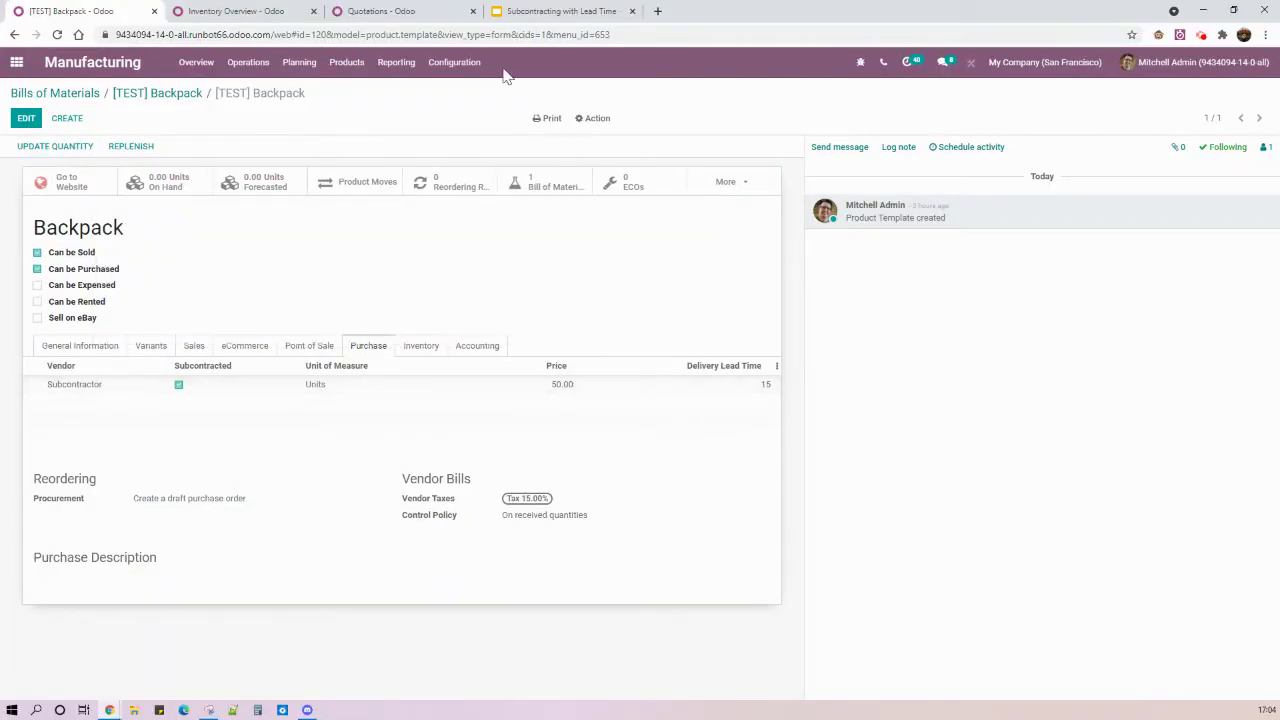
click(540, 12)
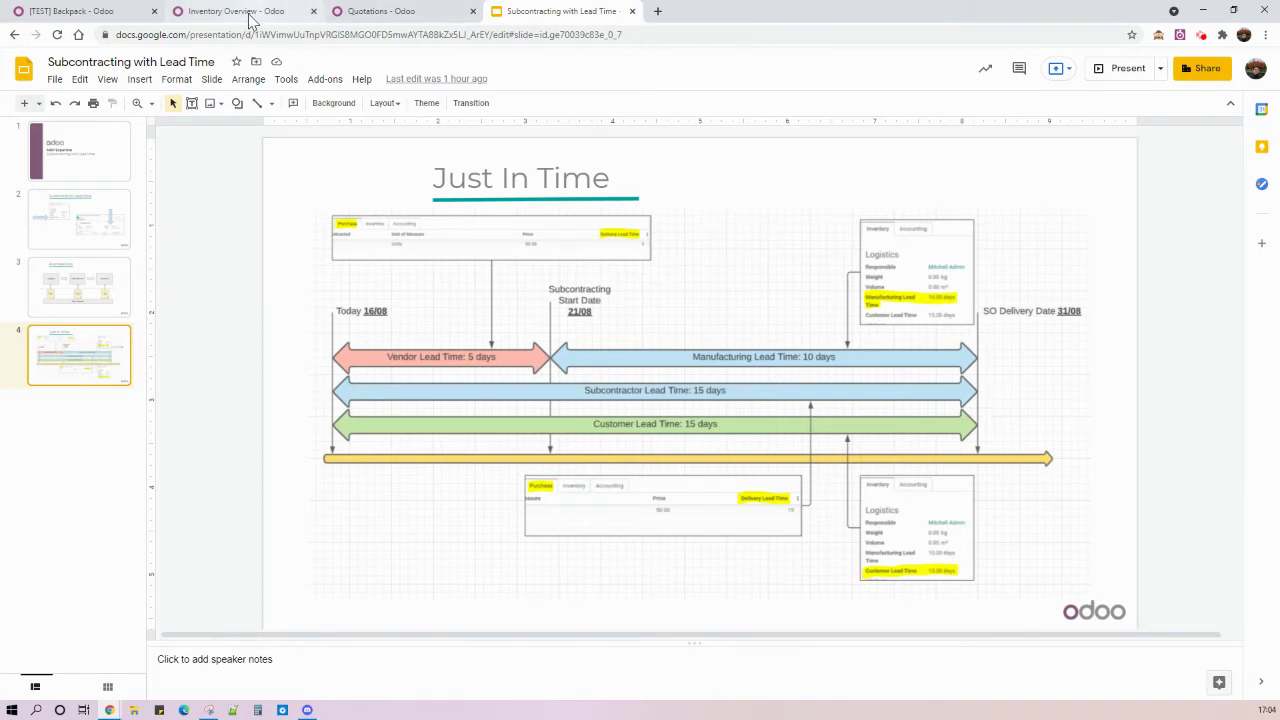
- Open the Badge component from the Backpack's bill of materials and compare its vendor delivery lead time with the Just In Time slide
click(100, 18)
click(86, 95)
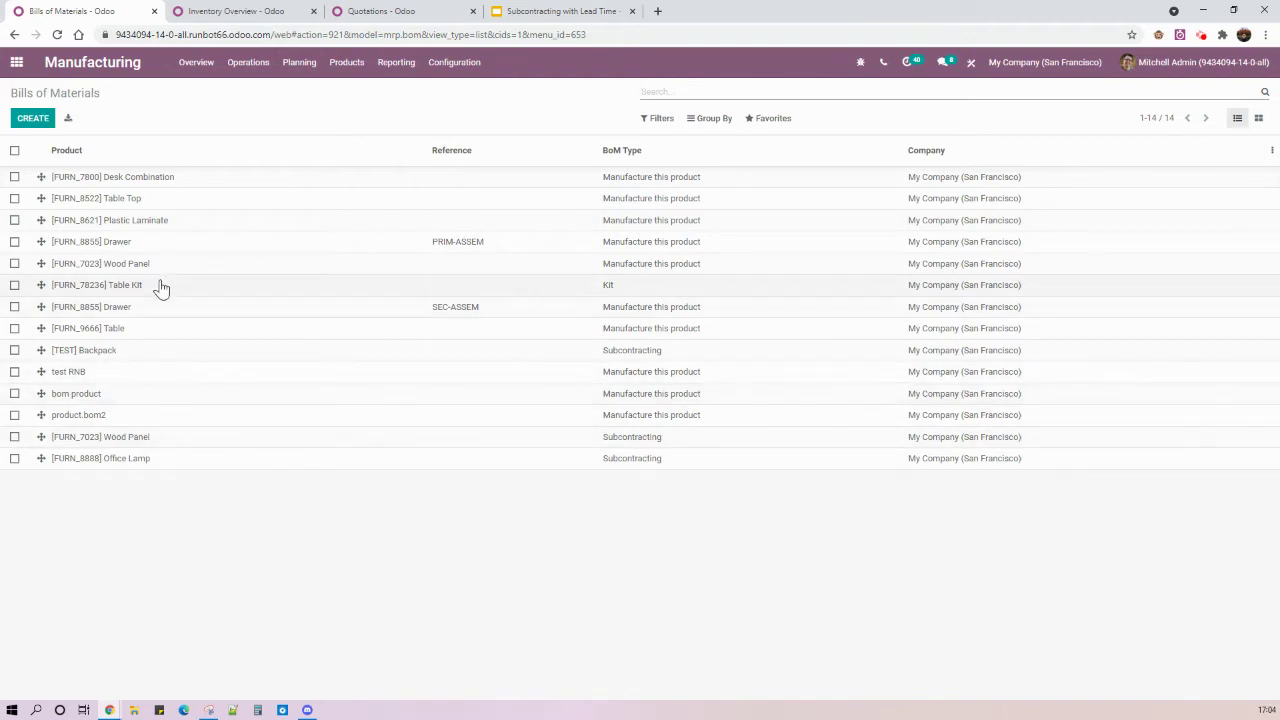
click(137, 354)
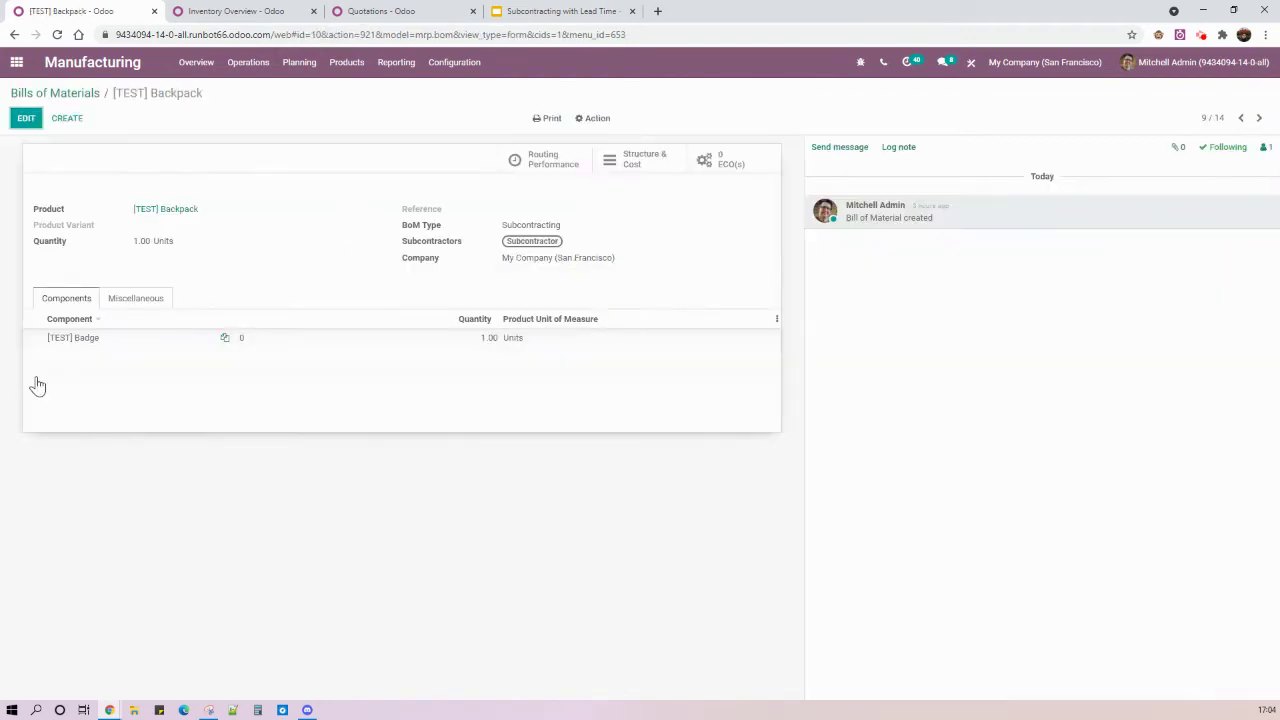
click(85, 345)
click(449, 161)
click(166, 331)
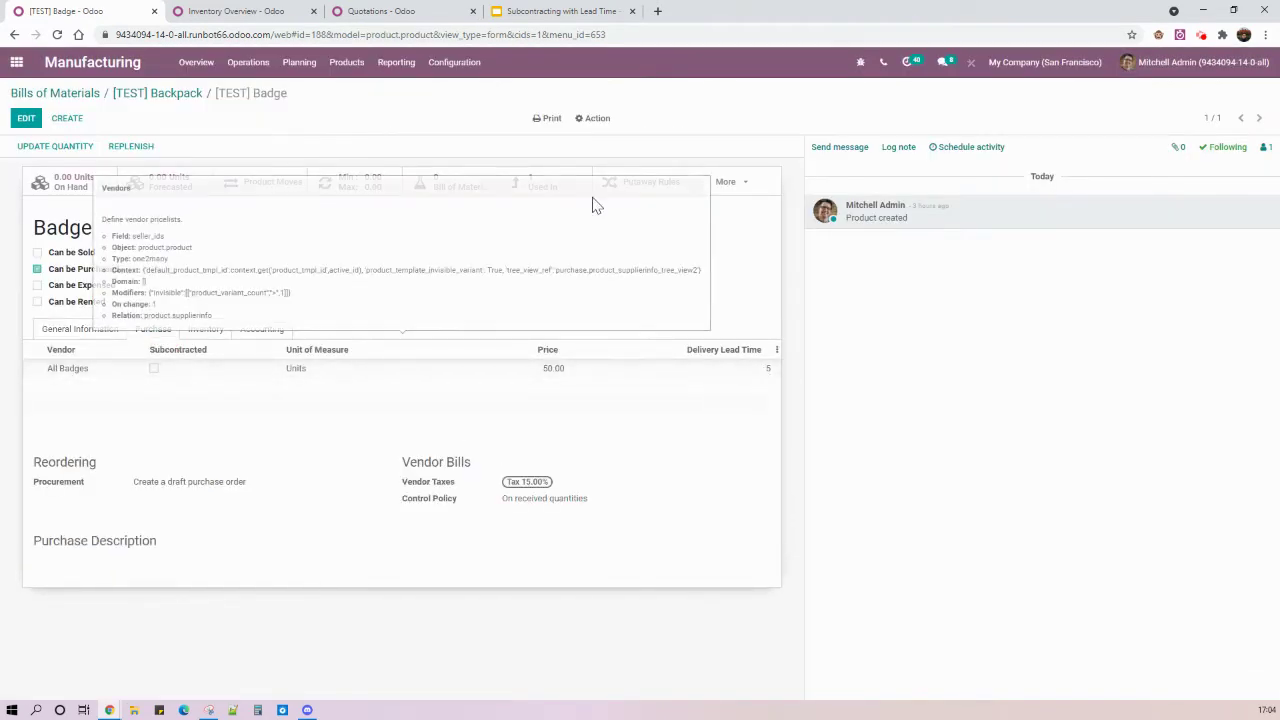
click(545, 11)
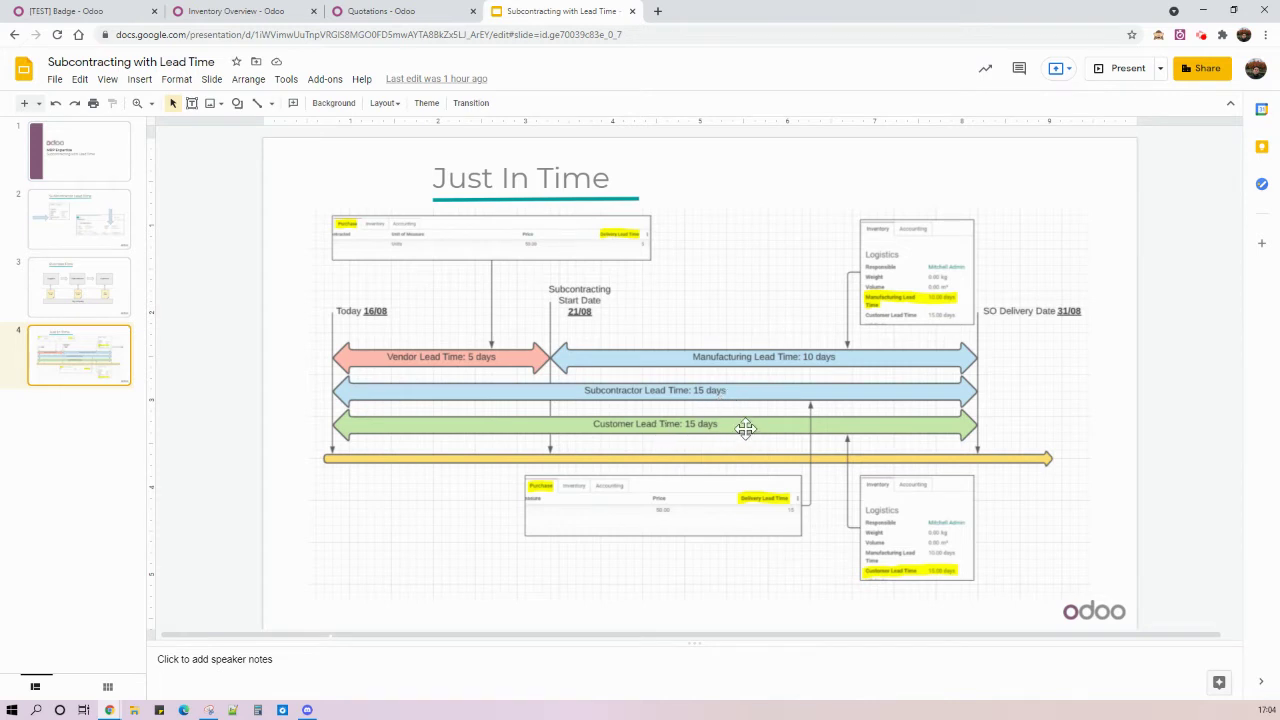
- Create a new sales quotation for the customer Azure Interior
click(216, 11)
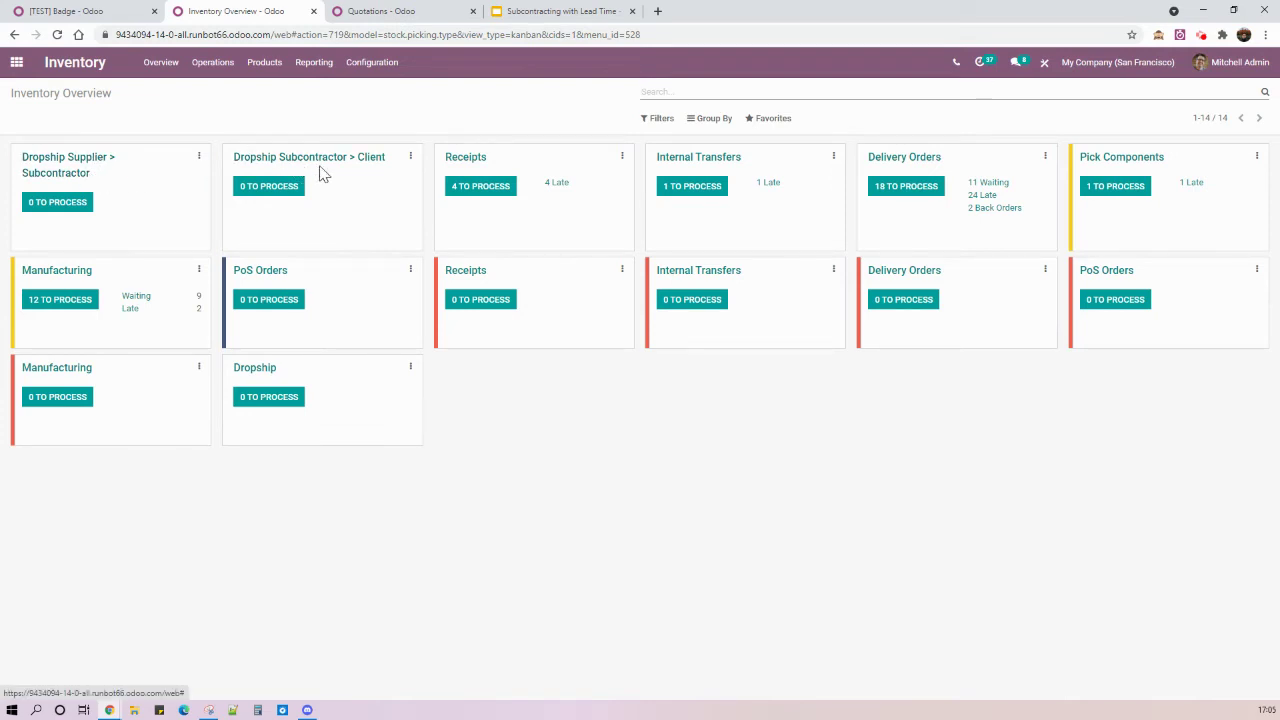
click(400, 12)
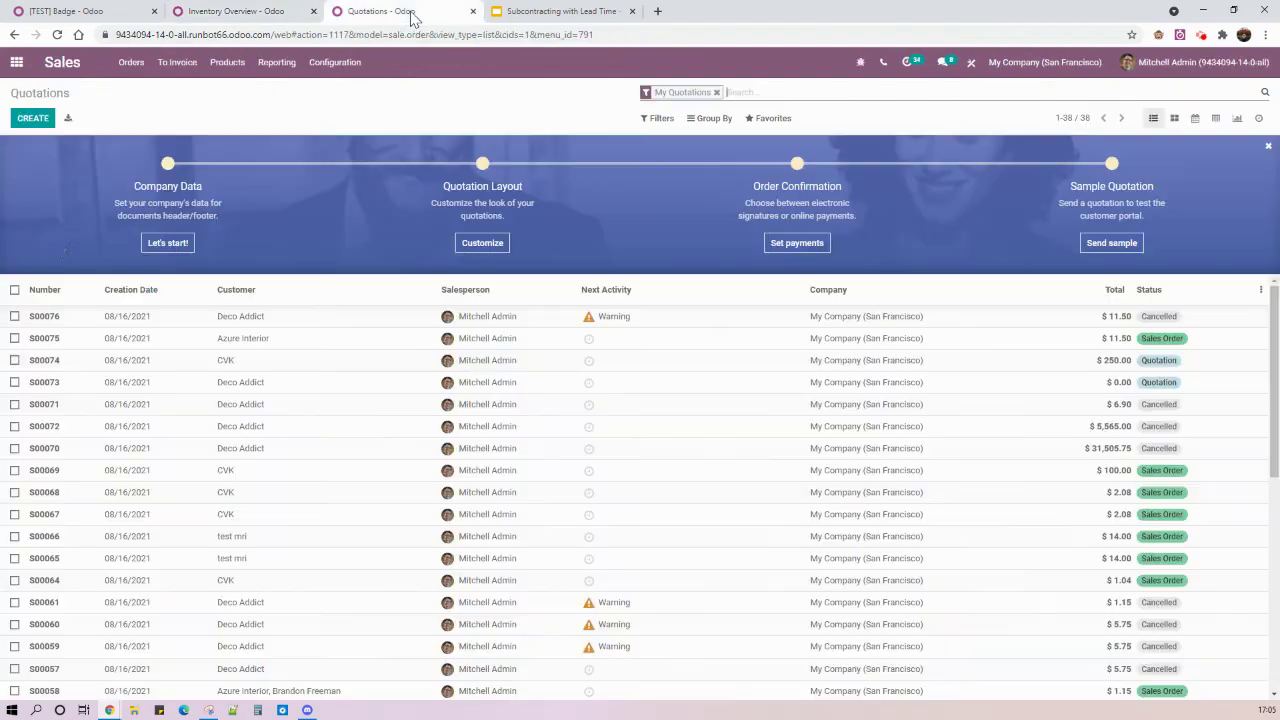
click(32, 118)
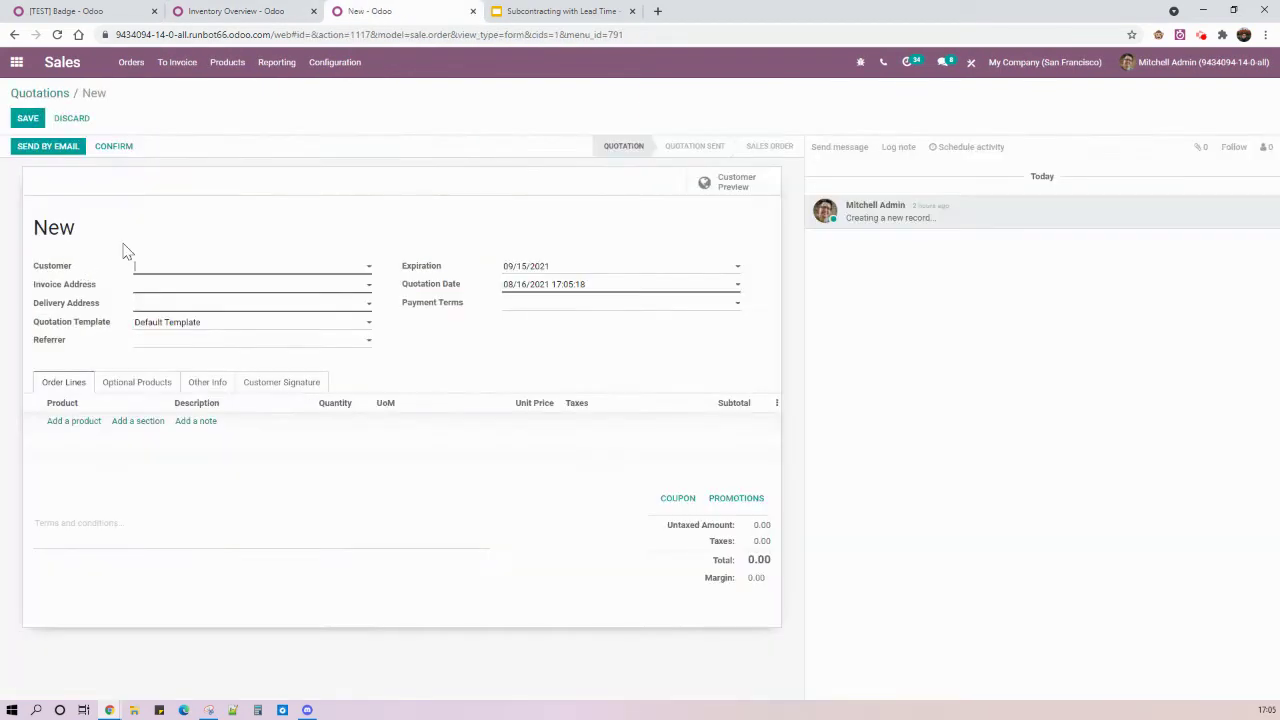
click(183, 264)
click(209, 321)
- Add 10 units of [TEST] Backpack to the quotation and check its expected delivery date
click(76, 424)
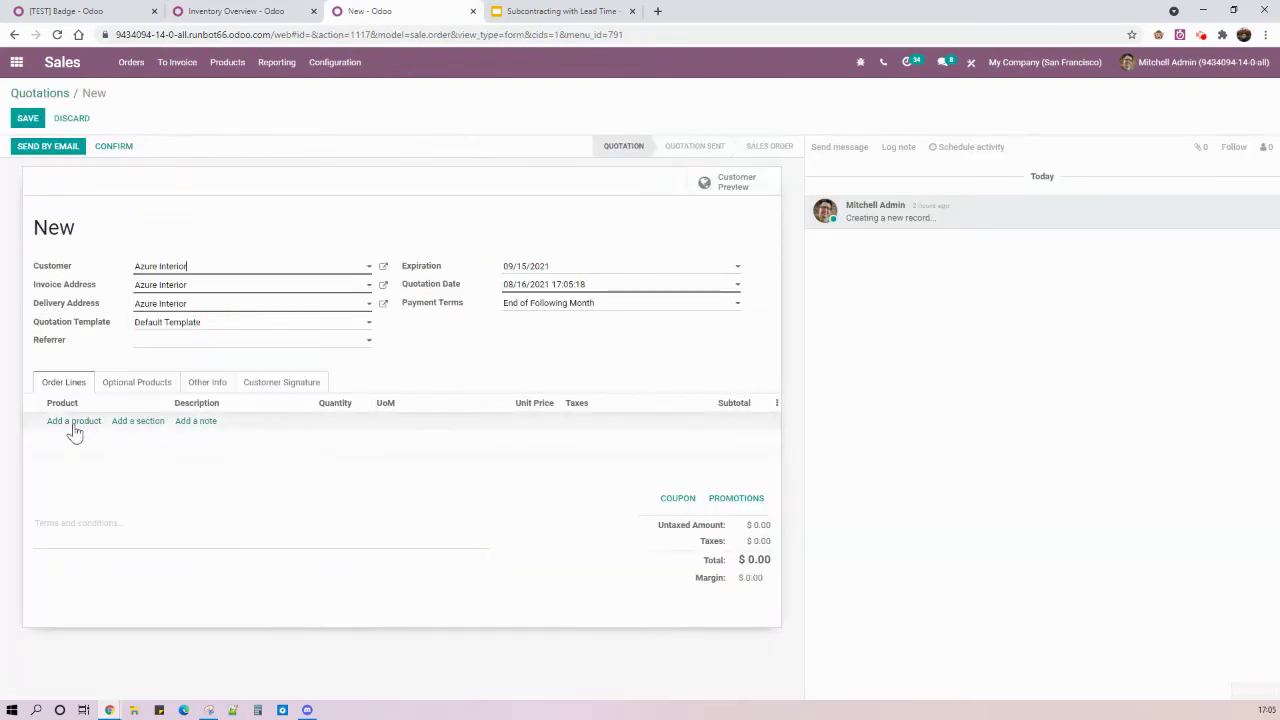
text(back)
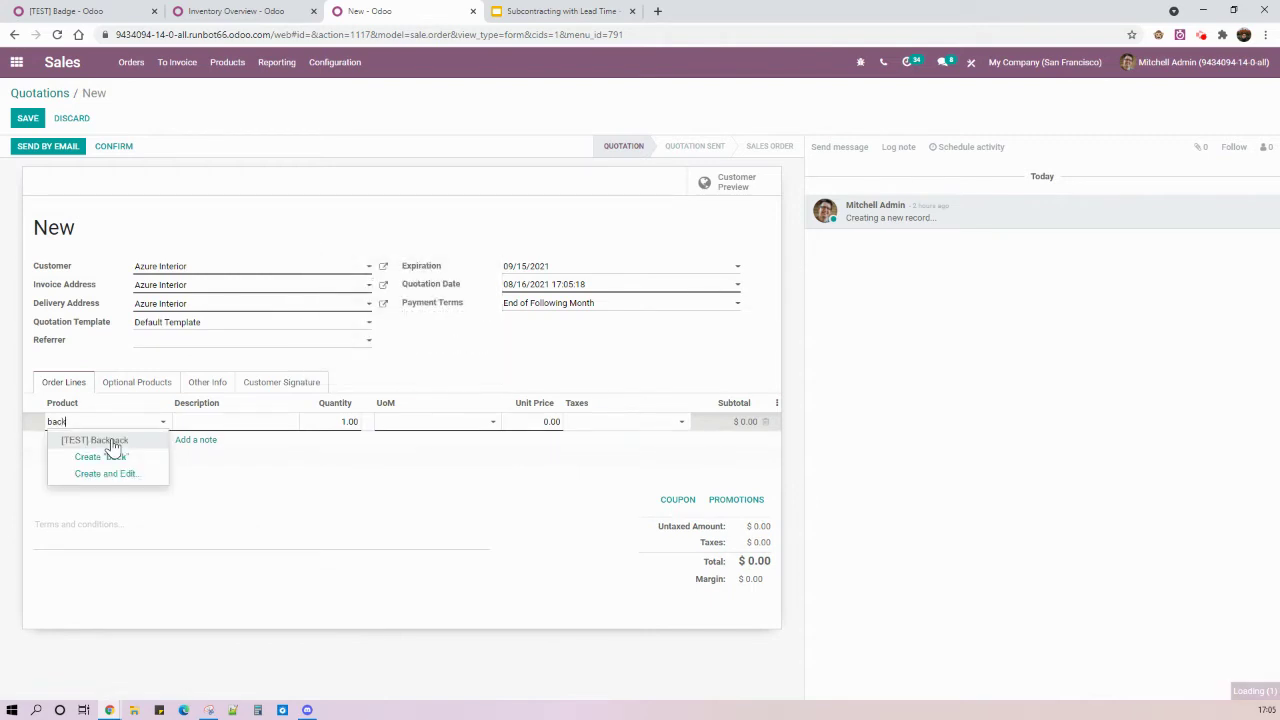
click(110, 440)
click(345, 422)
text(10)
click(210, 384)
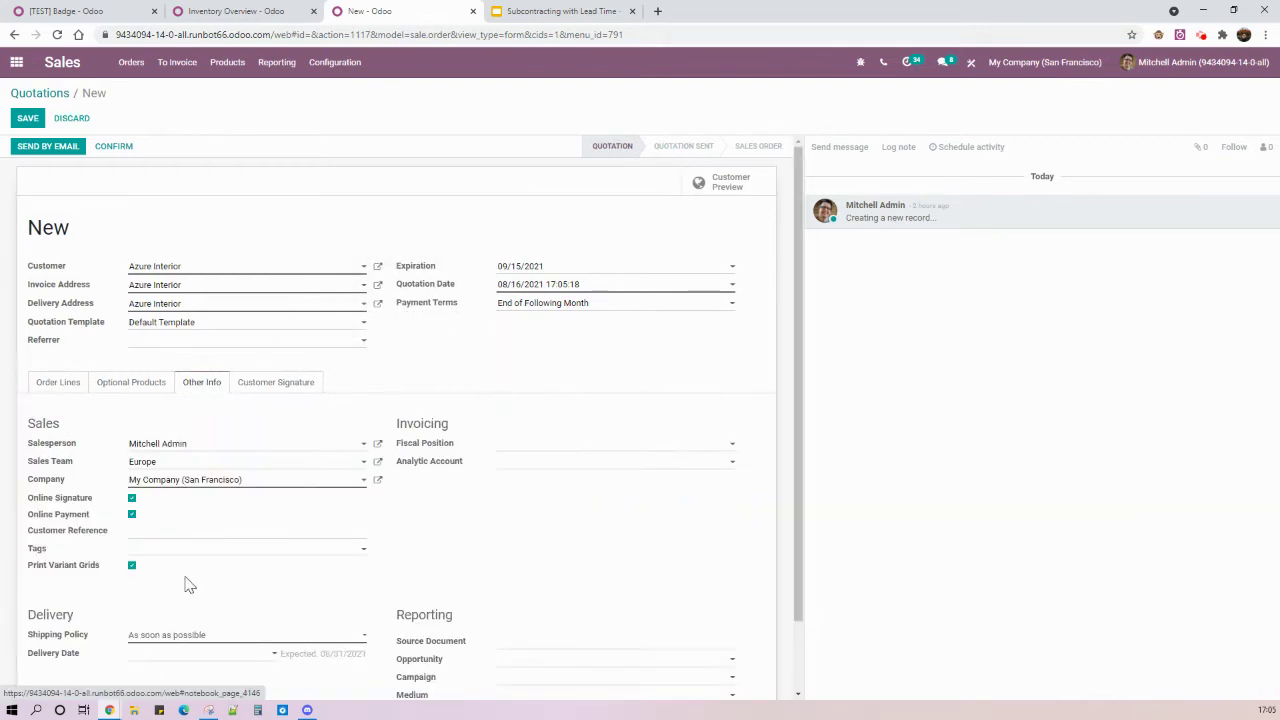
scroll(180, 568, down, 1)
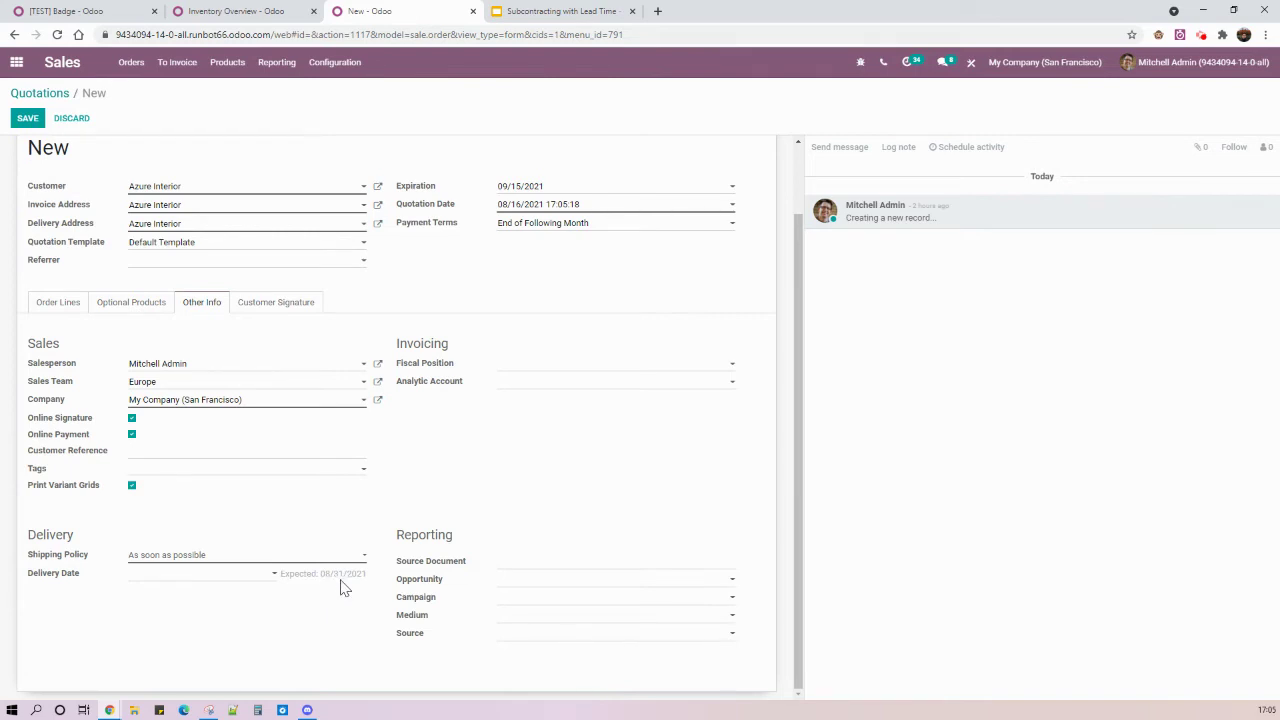
- Try to set the quotation's delivery date to 08/26/2021, earlier than the expected date
click(247, 576)
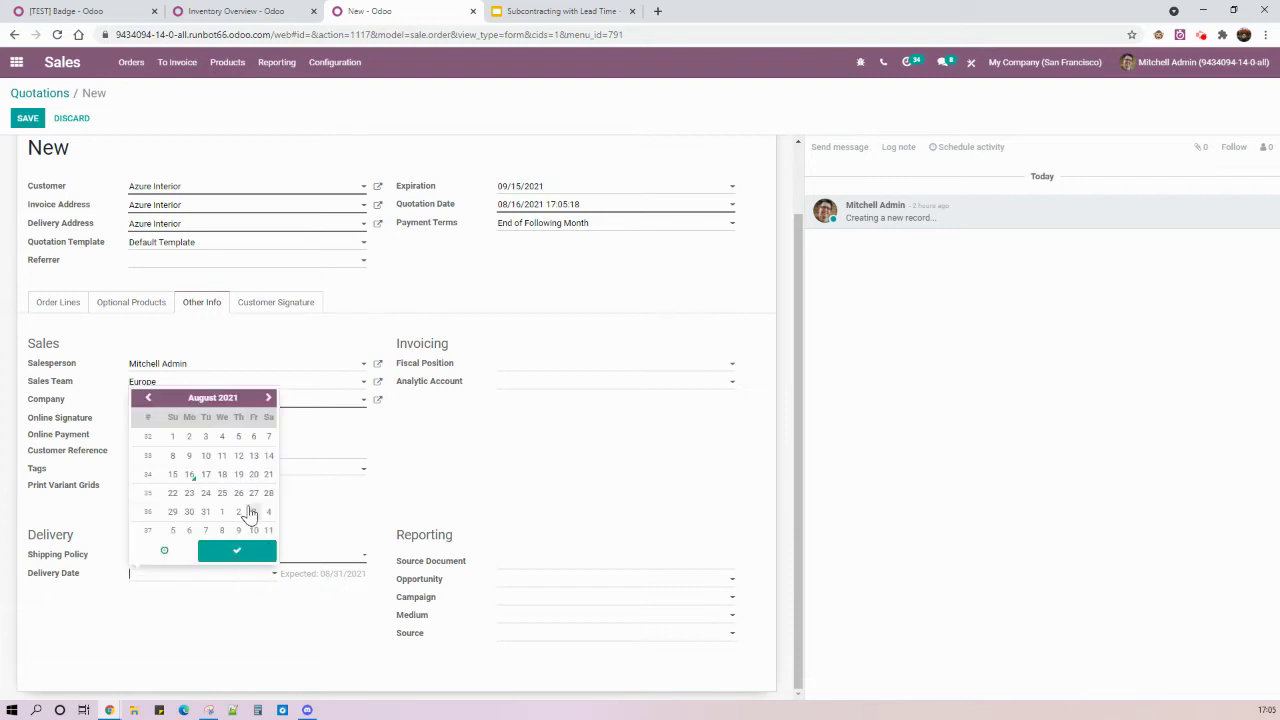
click(237, 493)
click(237, 551)
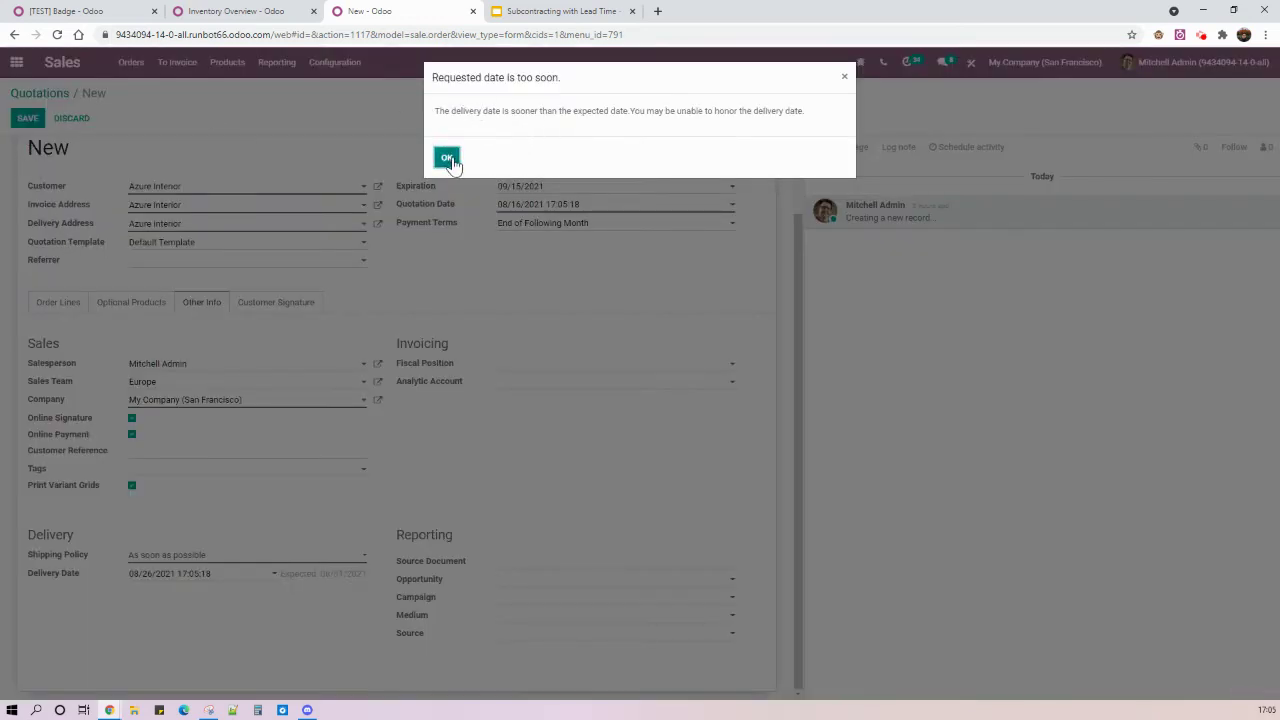
click(447, 157)
- Set the quotation's delivery date to 08/31/2021 at 18:00:18
click(222, 573)
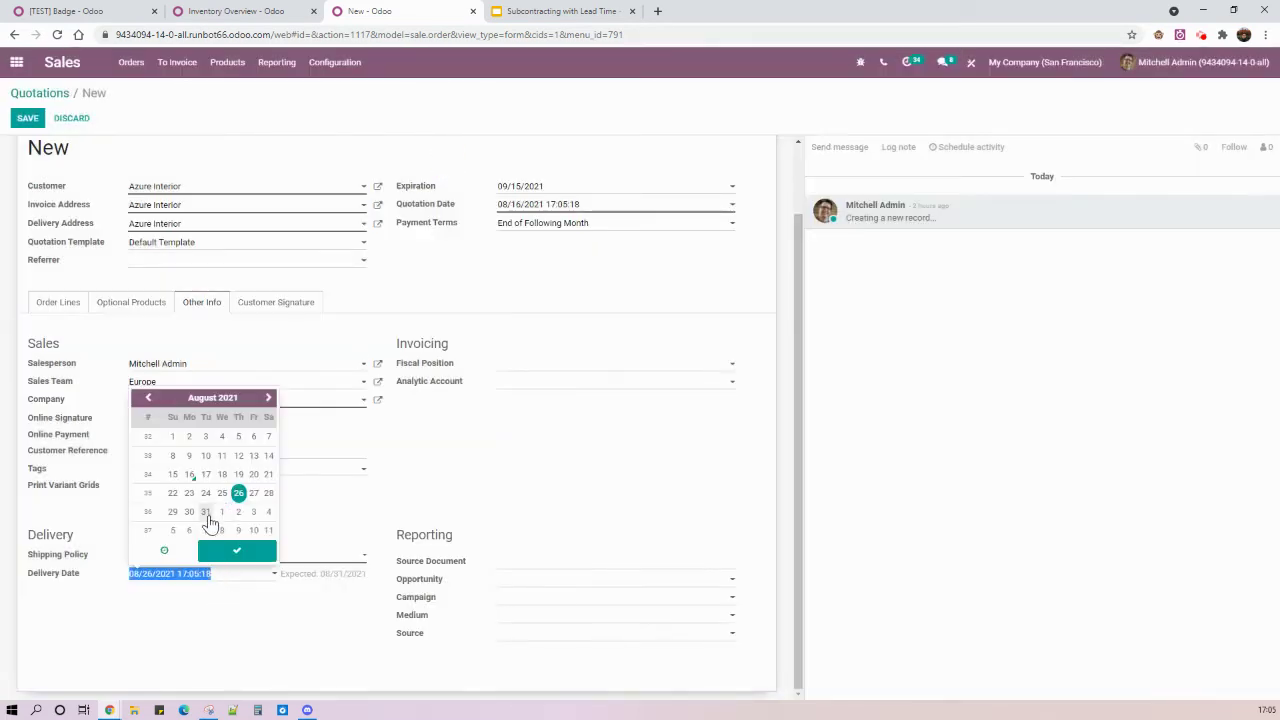
click(205, 511)
click(164, 550)
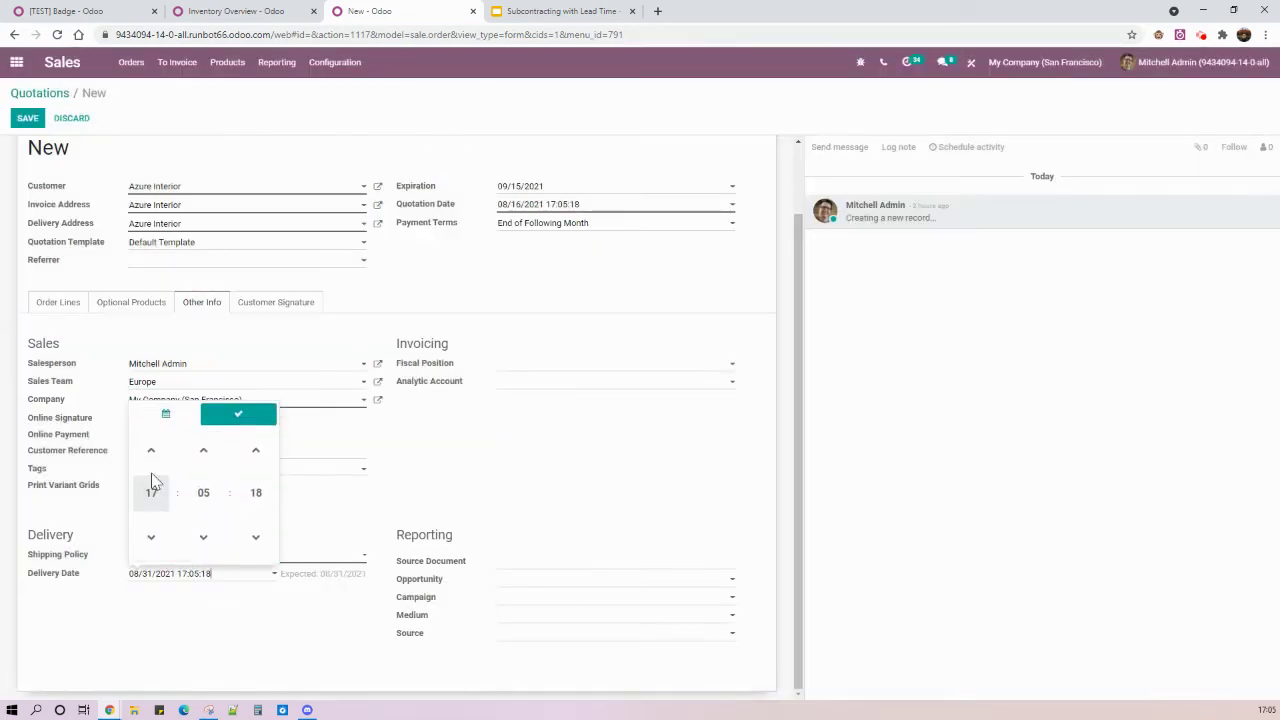
click(151, 450)
click(203, 493)
click(148, 470)
click(238, 438)
- Save and confirm the quotation, and open the purchase request generated from it
click(27, 119)
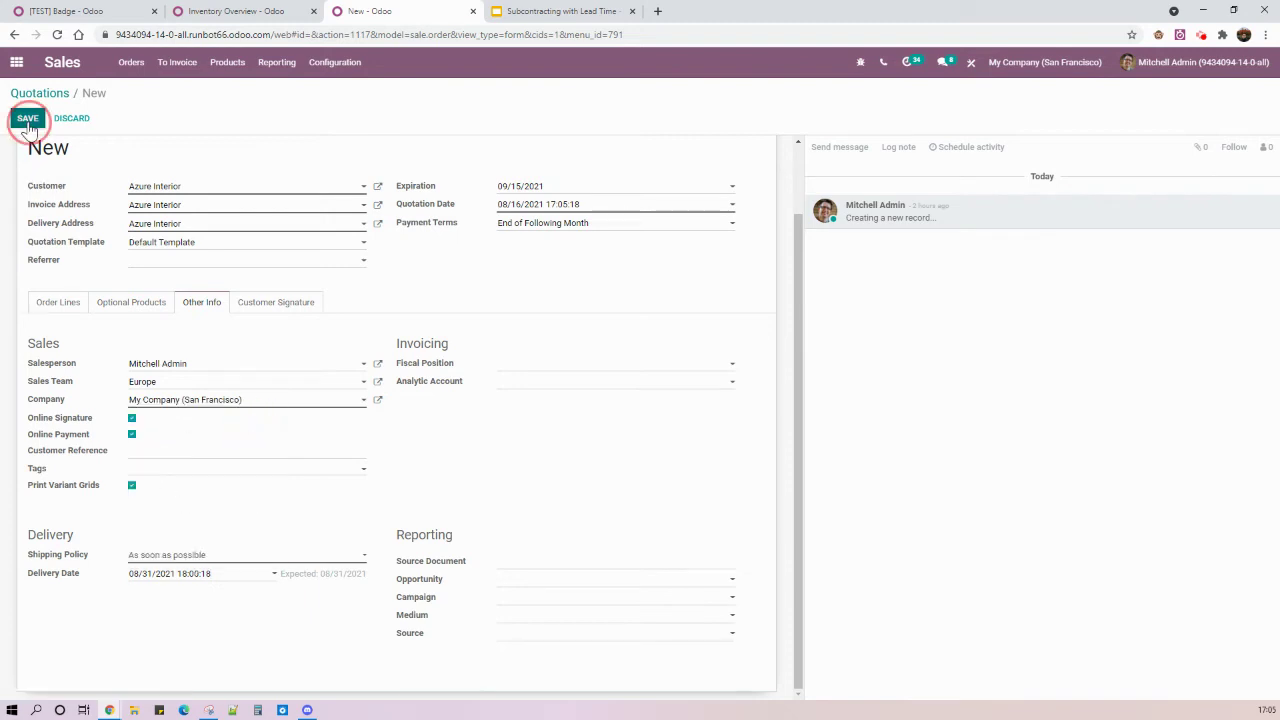
click(113, 146)
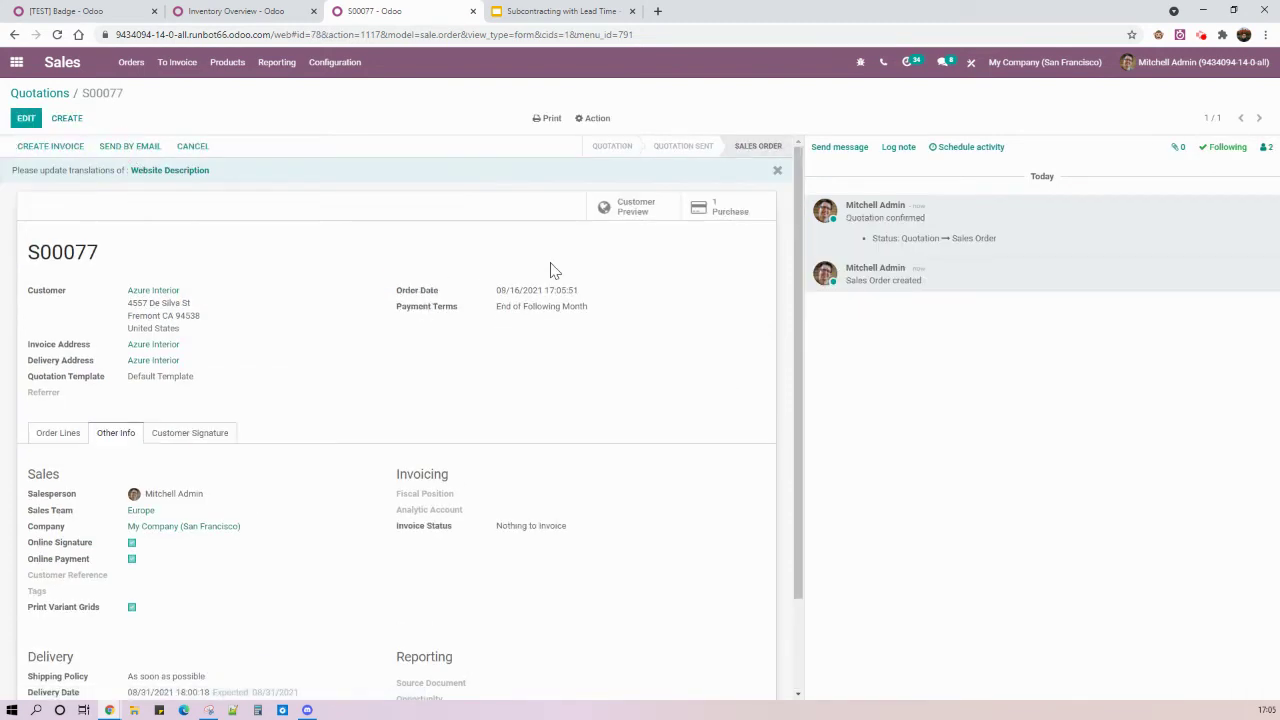
click(724, 209)
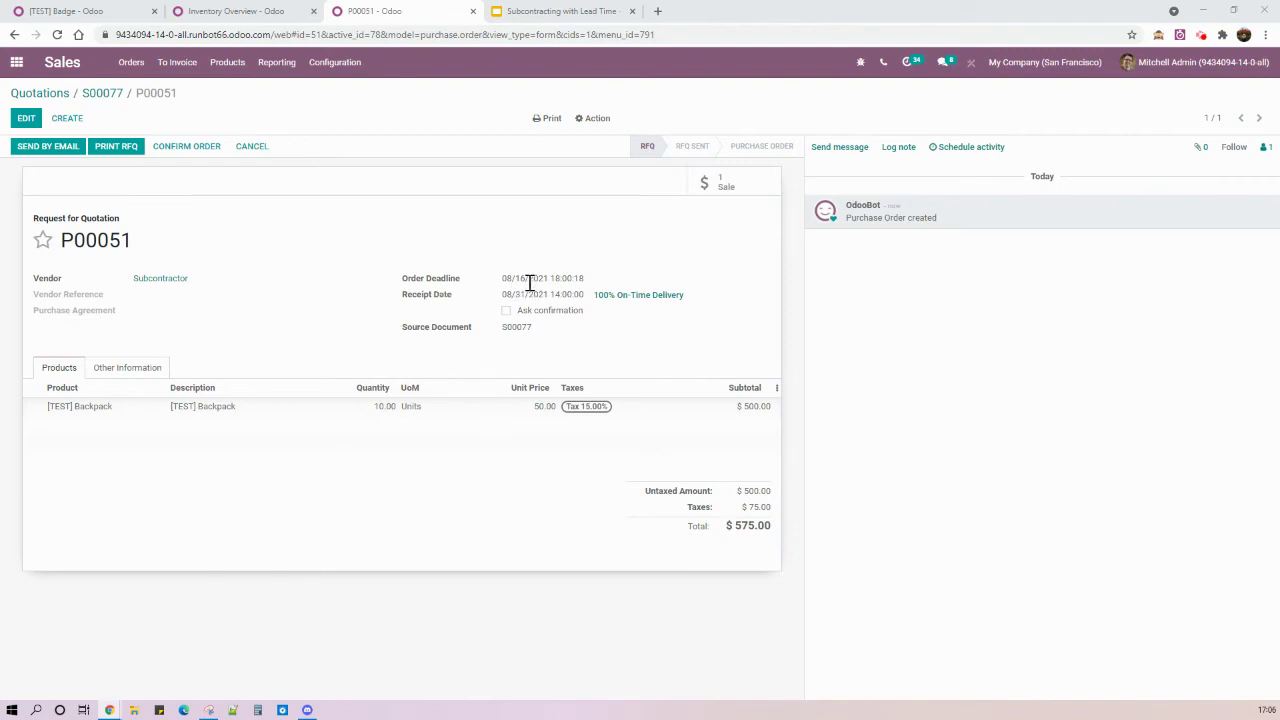
- Compare the purchase request's dates with the Just In Time slide, confirm the order and review its drop-ship delivery information
click(547, 14)
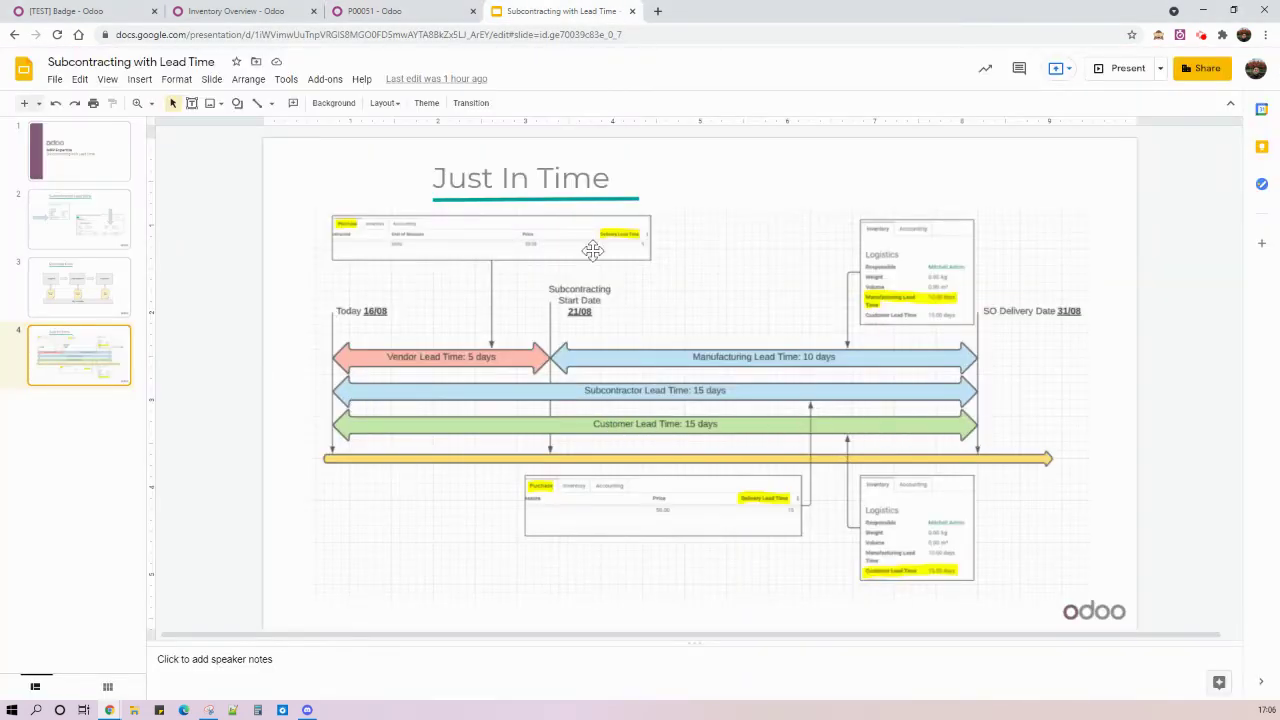
click(370, 14)
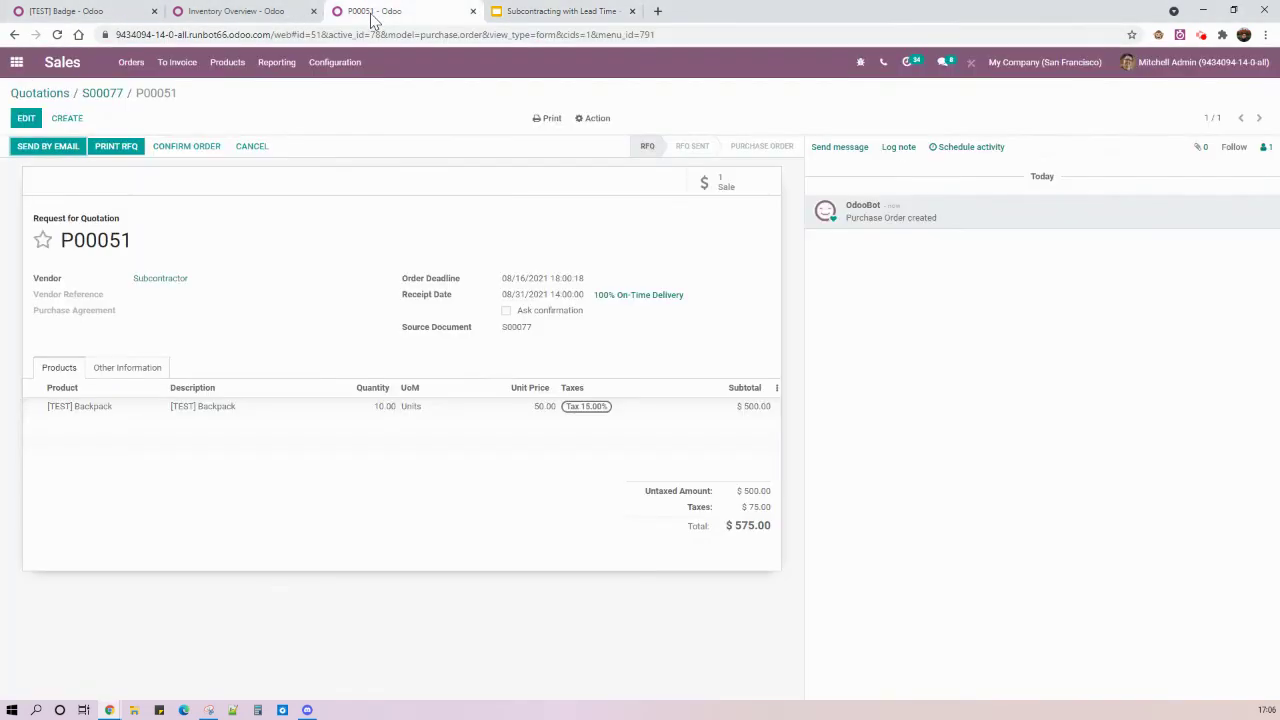
click(190, 148)
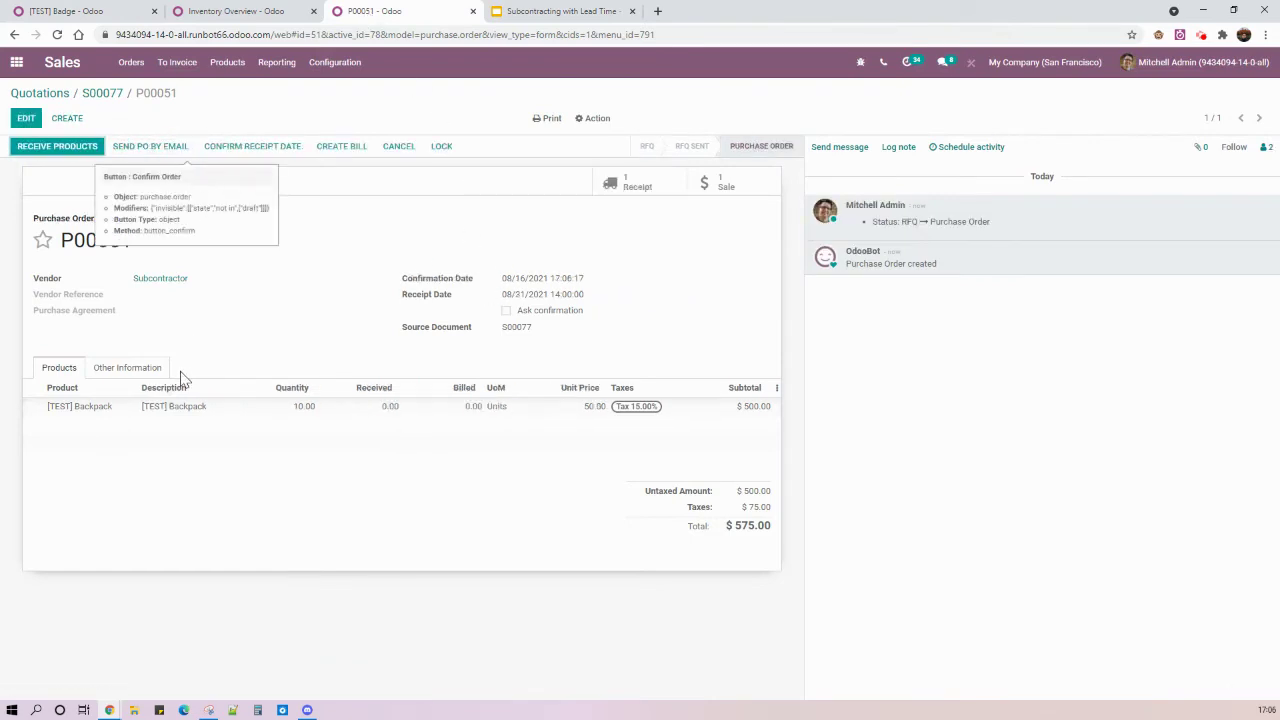
click(152, 375)
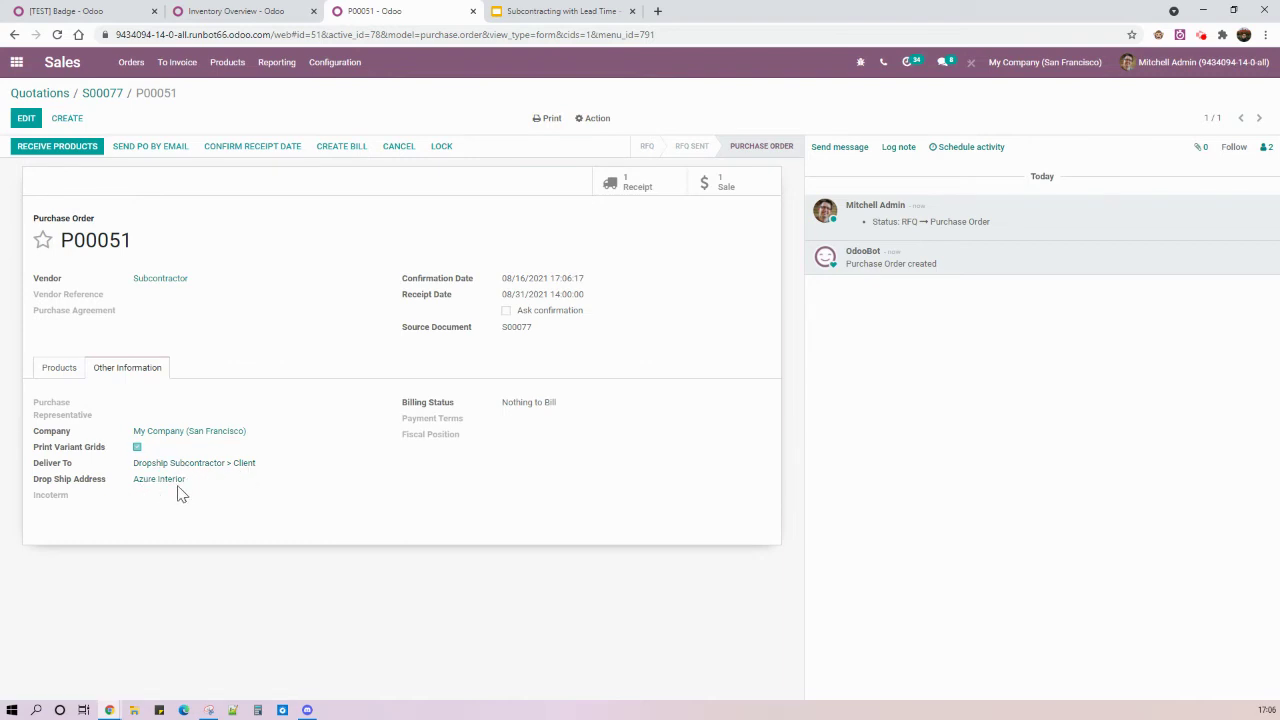
- Filter the Inventory overview's operation types and open the subcontracting manufacturing orders to process
click(262, 12)
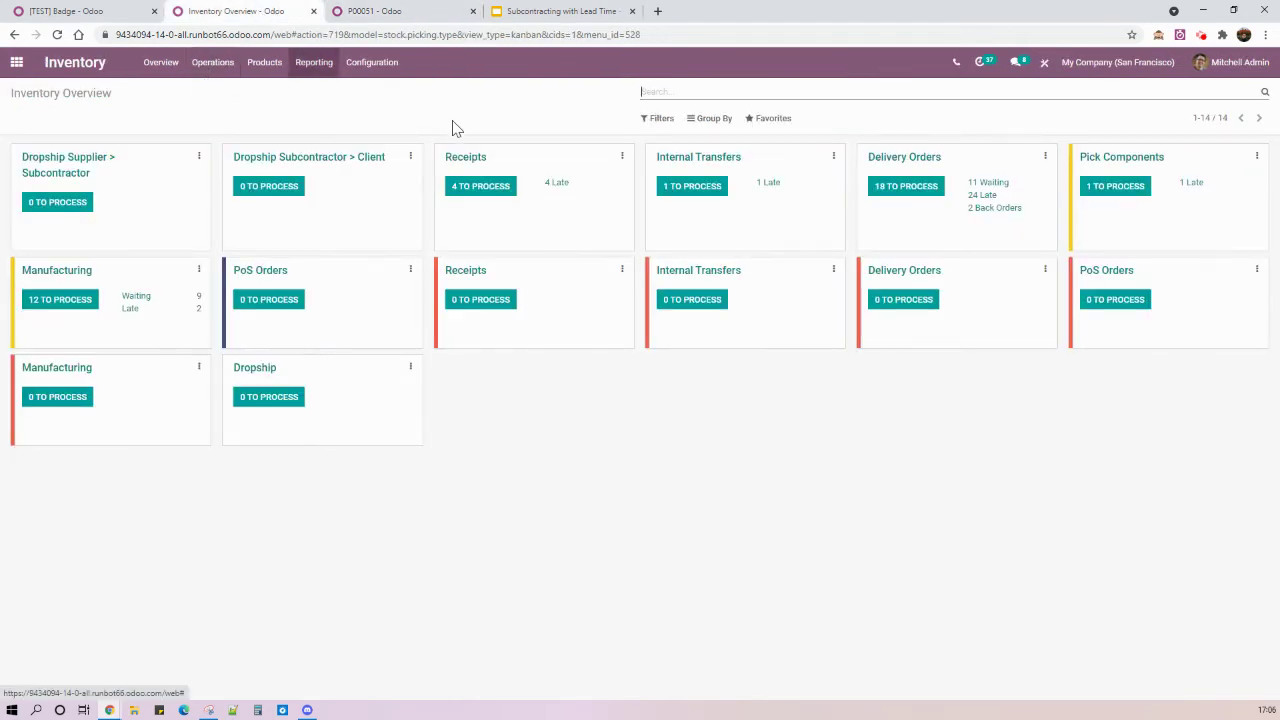
click(658, 120)
click(665, 136)
click(727, 188)
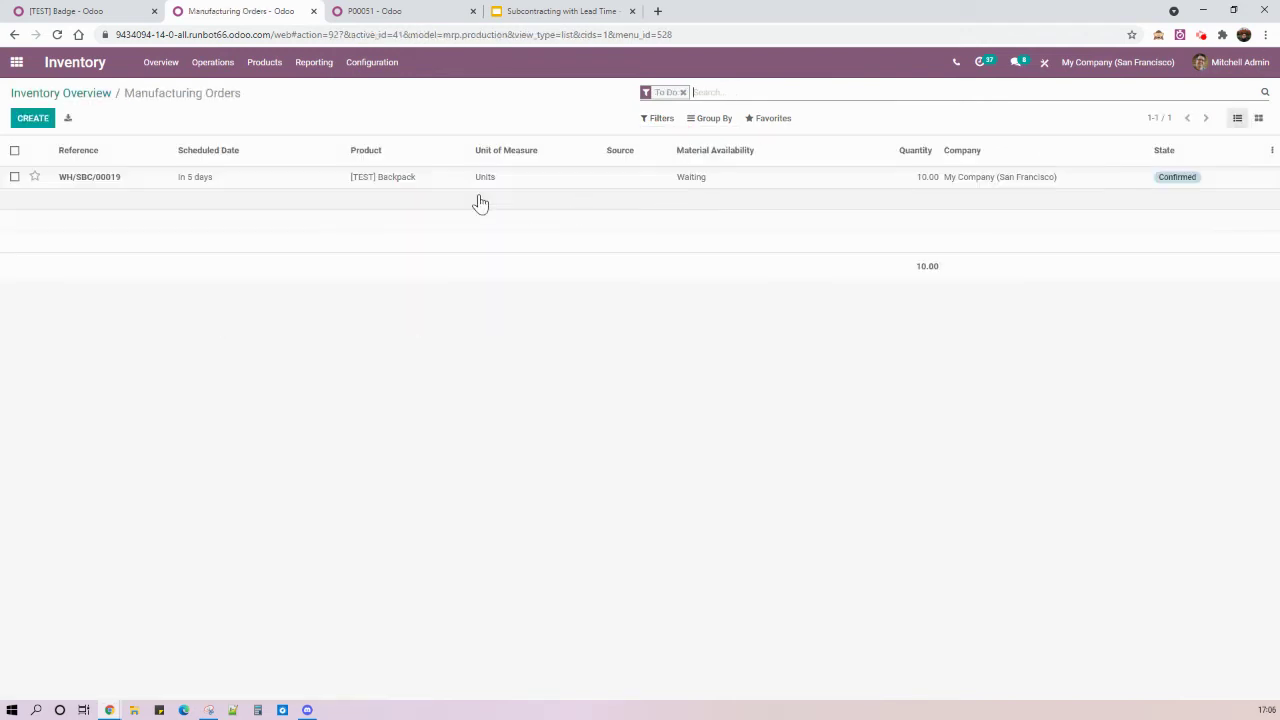
- Open the Backpack's subcontracting manufacturing order to check its scheduled date, and examine the product's manufacturing lead time
click(323, 182)
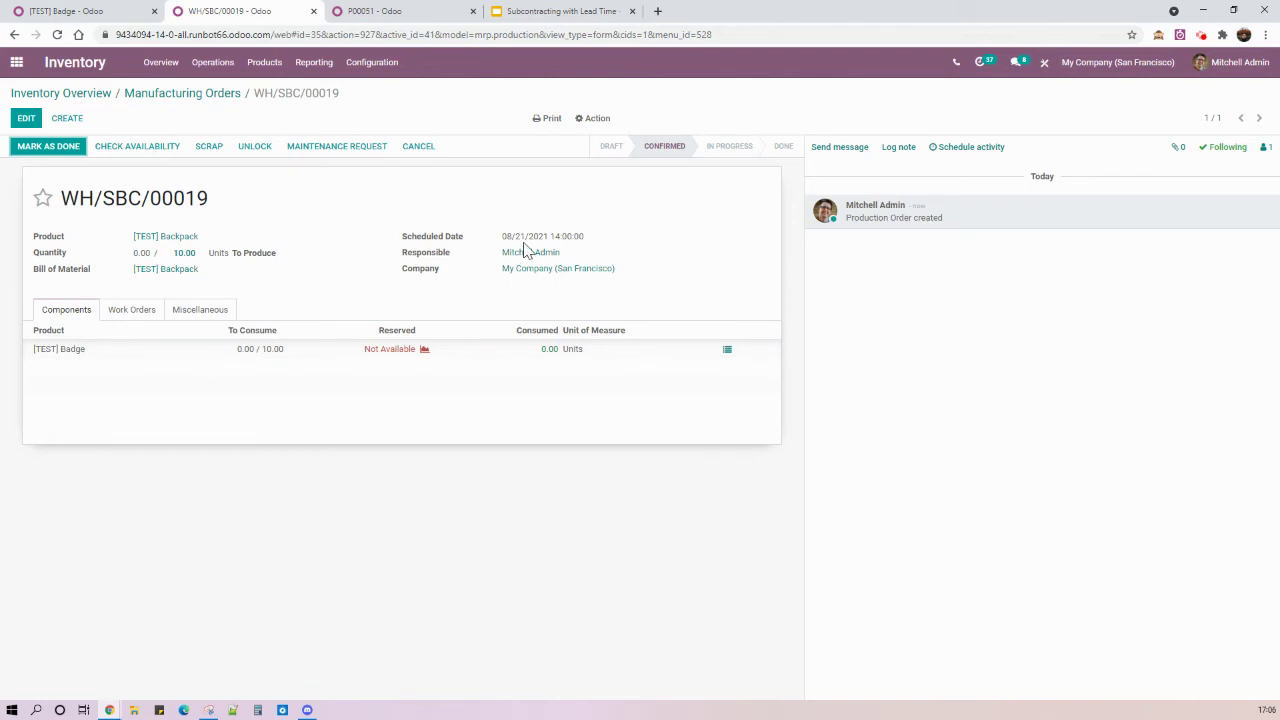
click(165, 236)
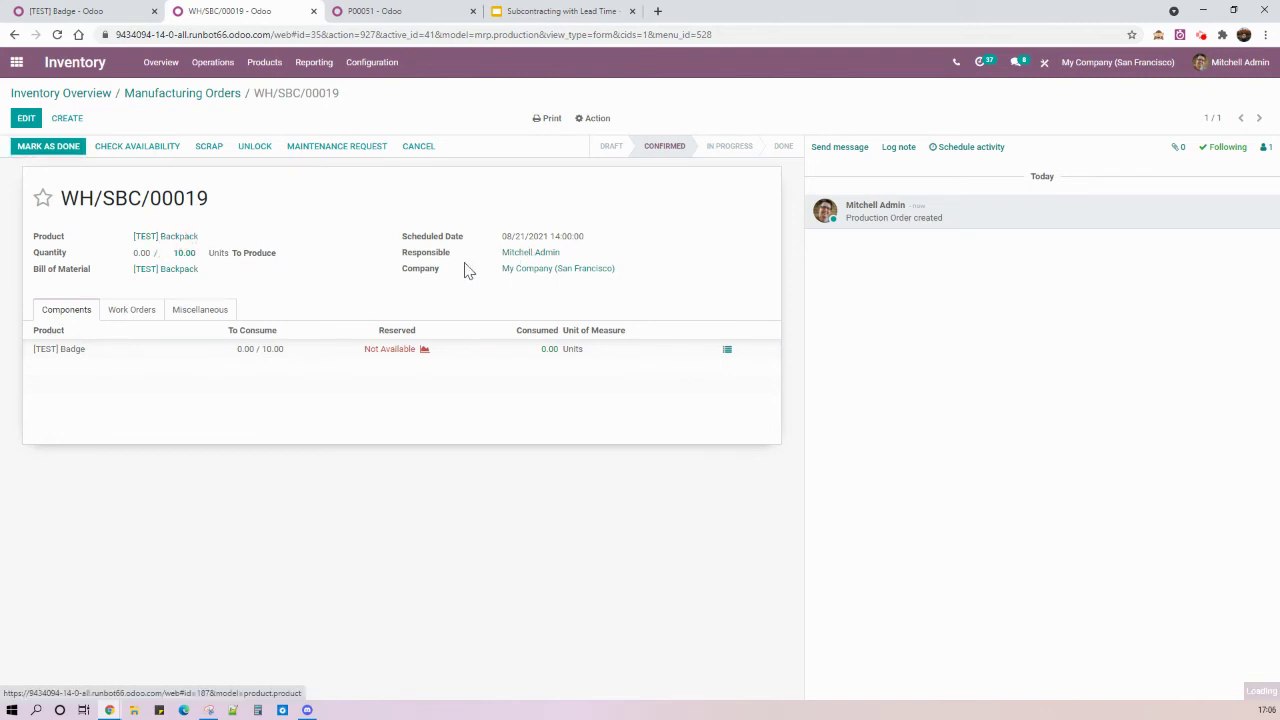
click(370, 331)
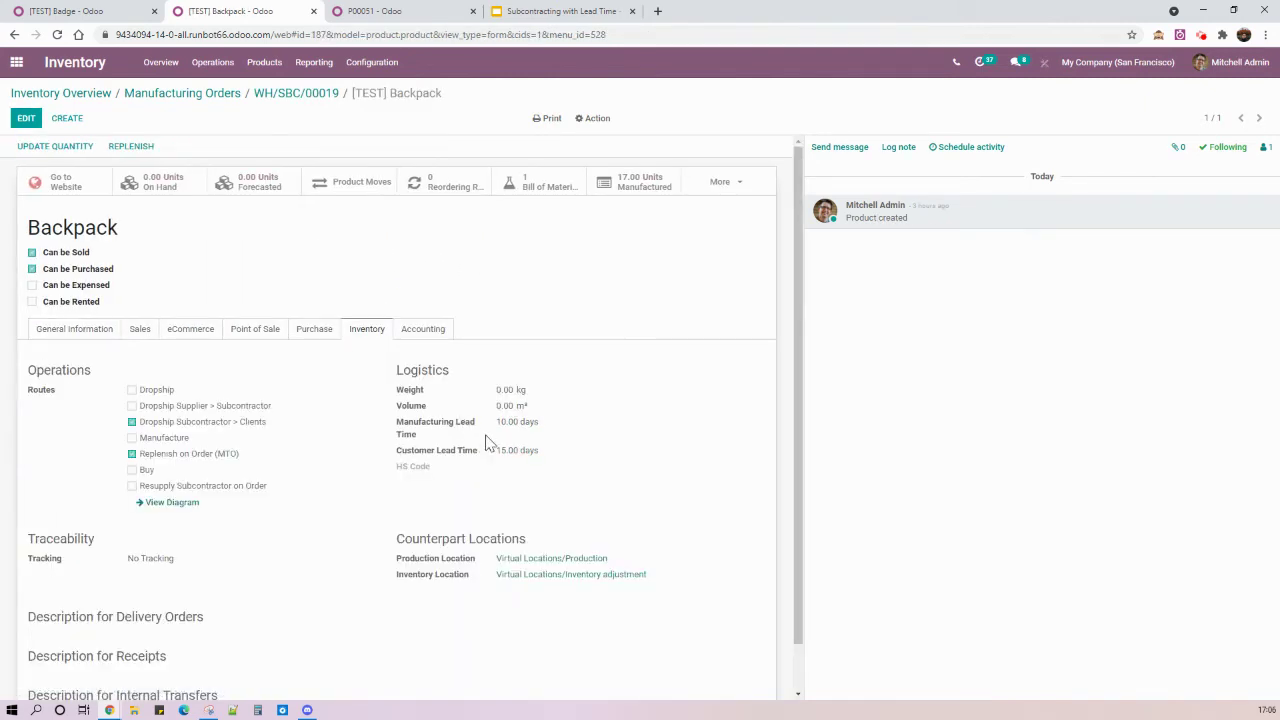
- Return to the Inventory overview and open the replenishment report to review the Badge's requirement at the subcontracting location
click(277, 94)
click(88, 94)
click(212, 62)
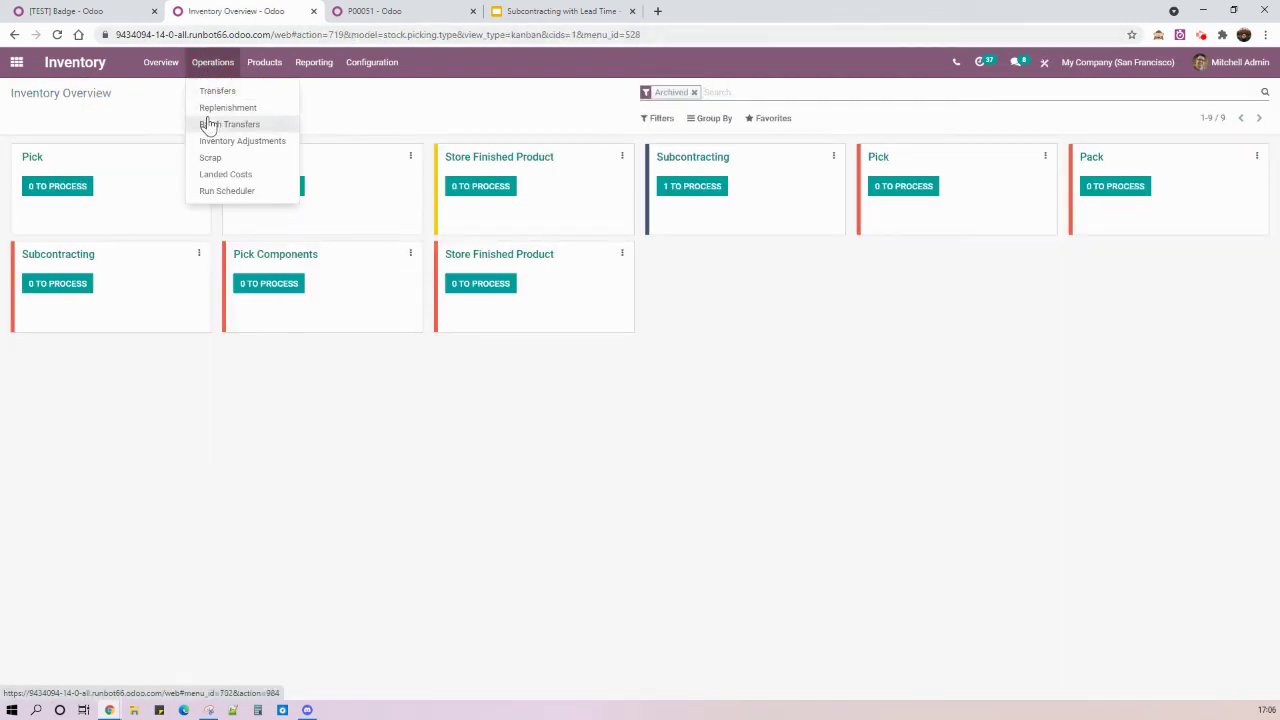
click(212, 106)
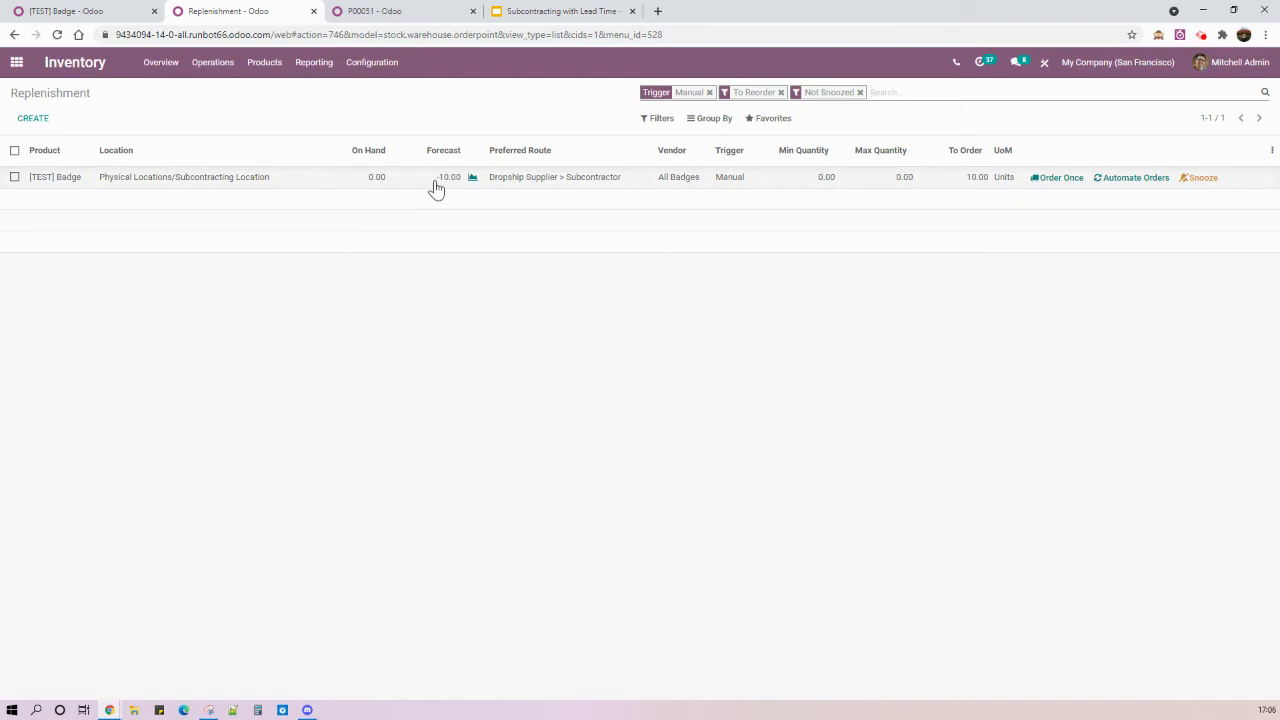
click(203, 68)
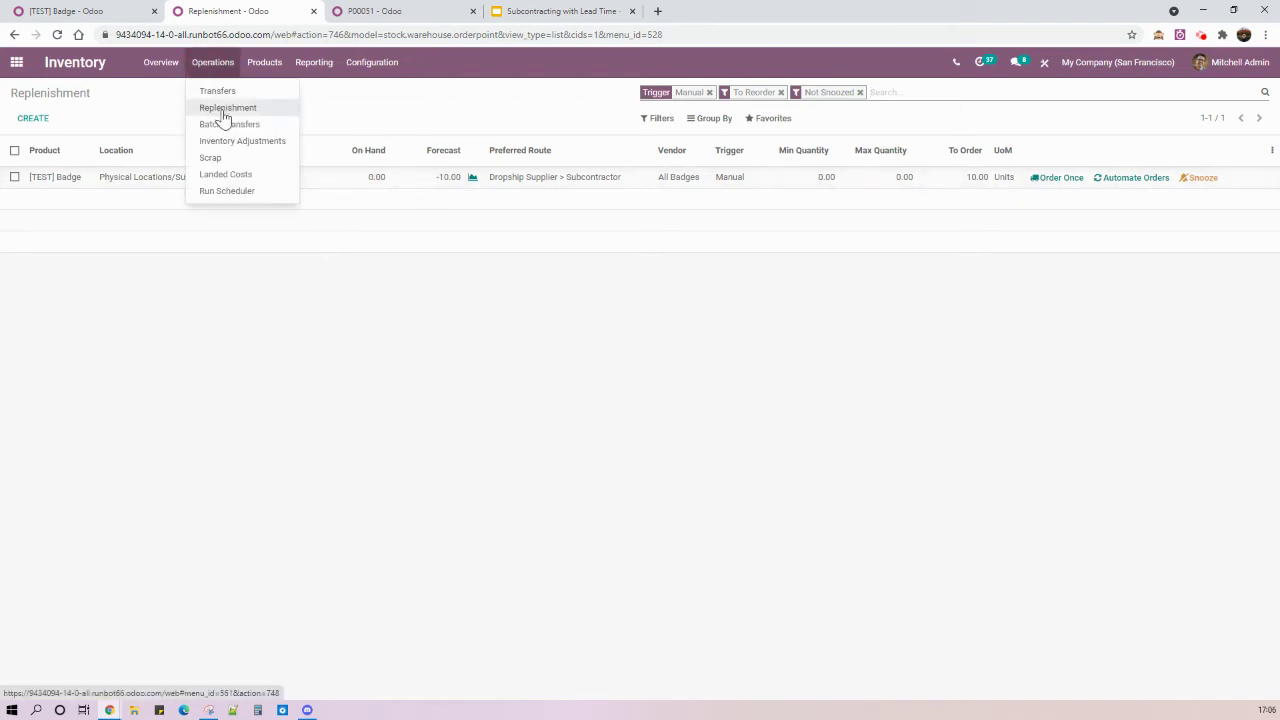
click(386, 124)
- Check the vendor lead time on the Just In Time slide and order the Badge replenishment once
click(545, 16)
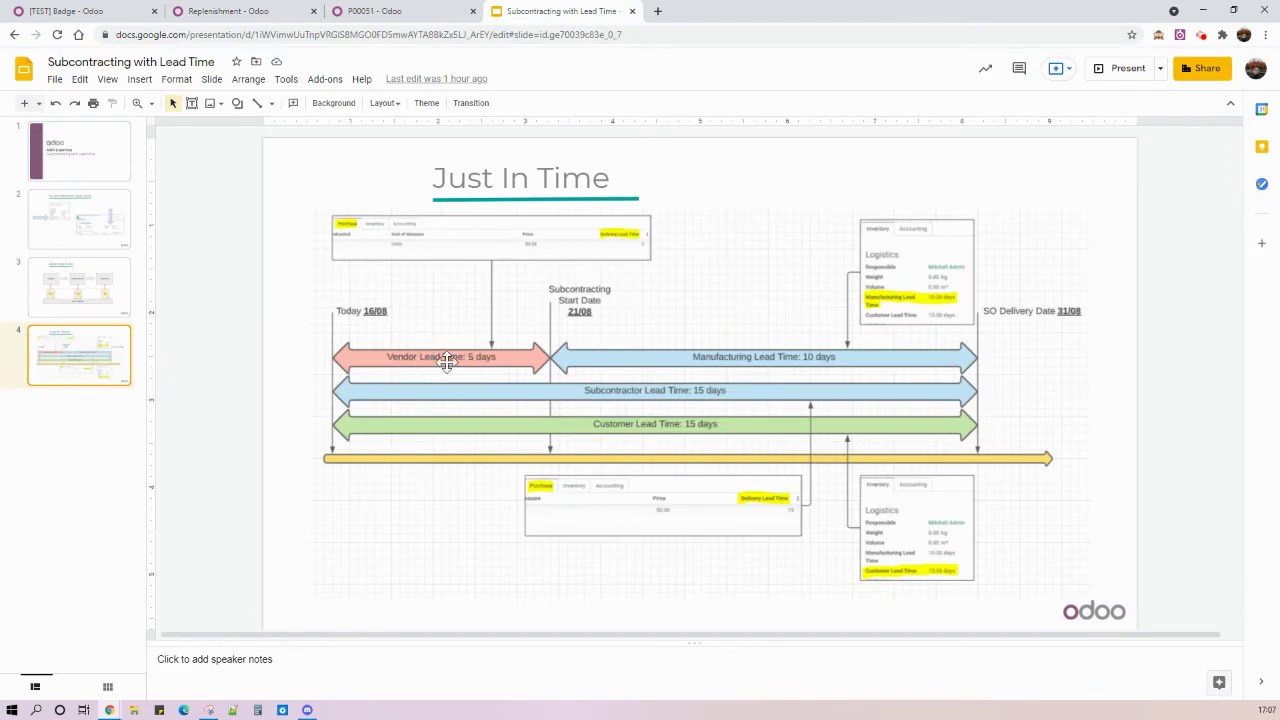
click(228, 11)
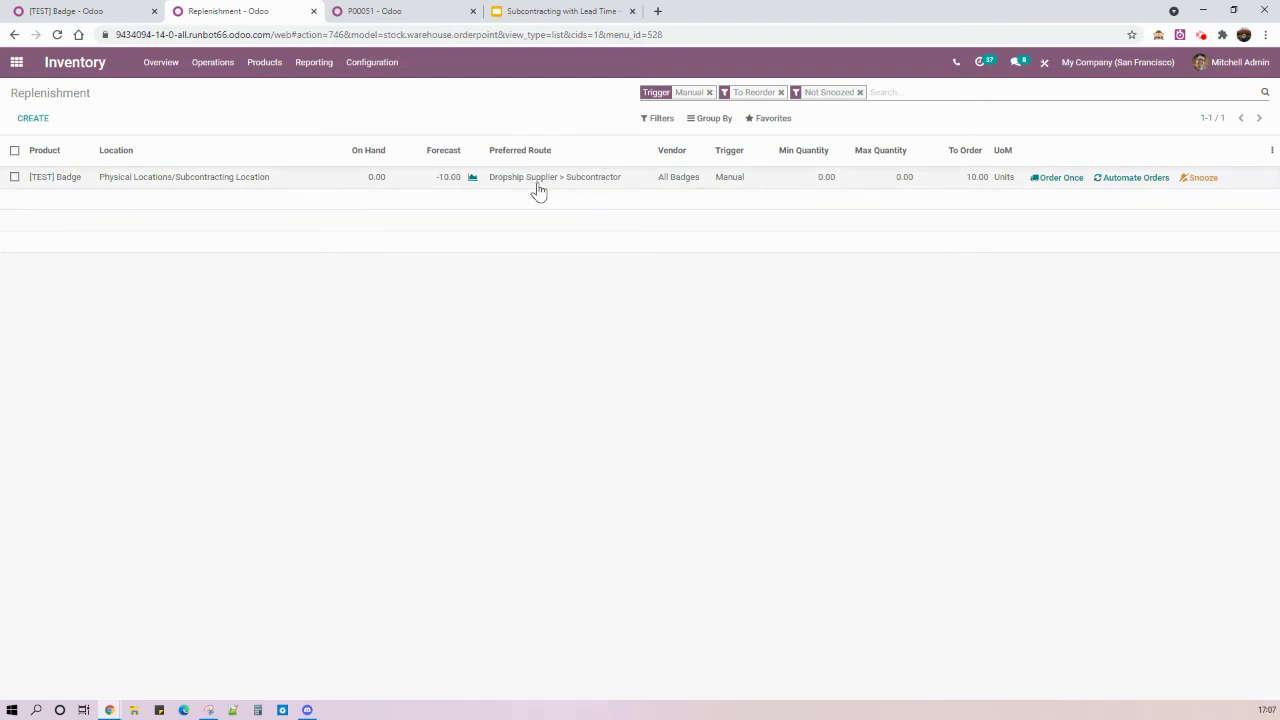
click(1058, 180)
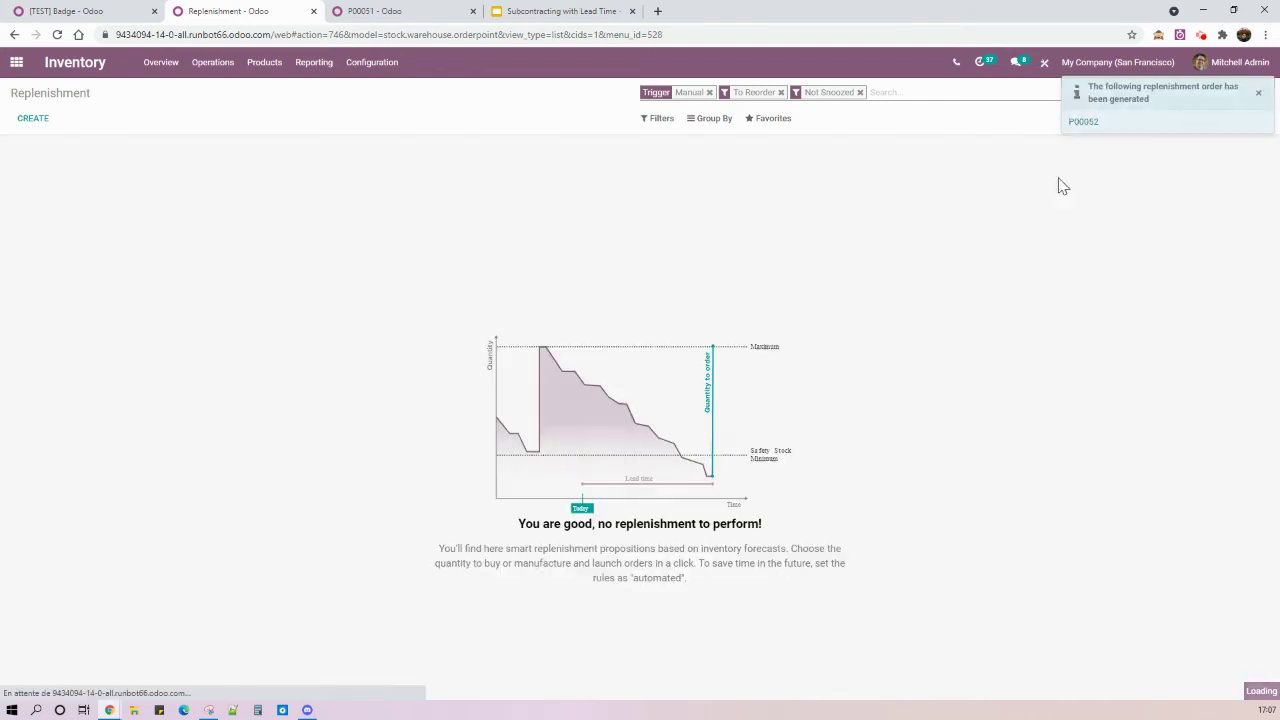
- Switch to the Purchase app and open the new Badge request for quotation from All Badges to check its dates
click(397, 11)
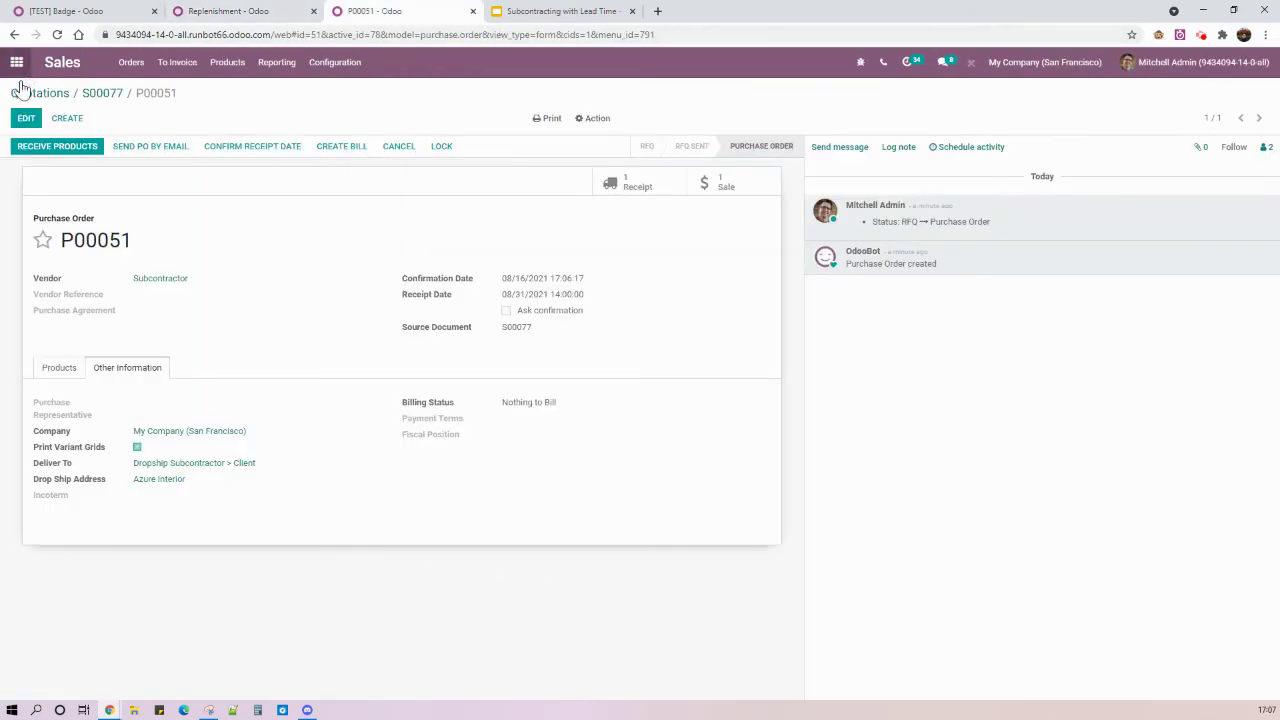
click(16, 62)
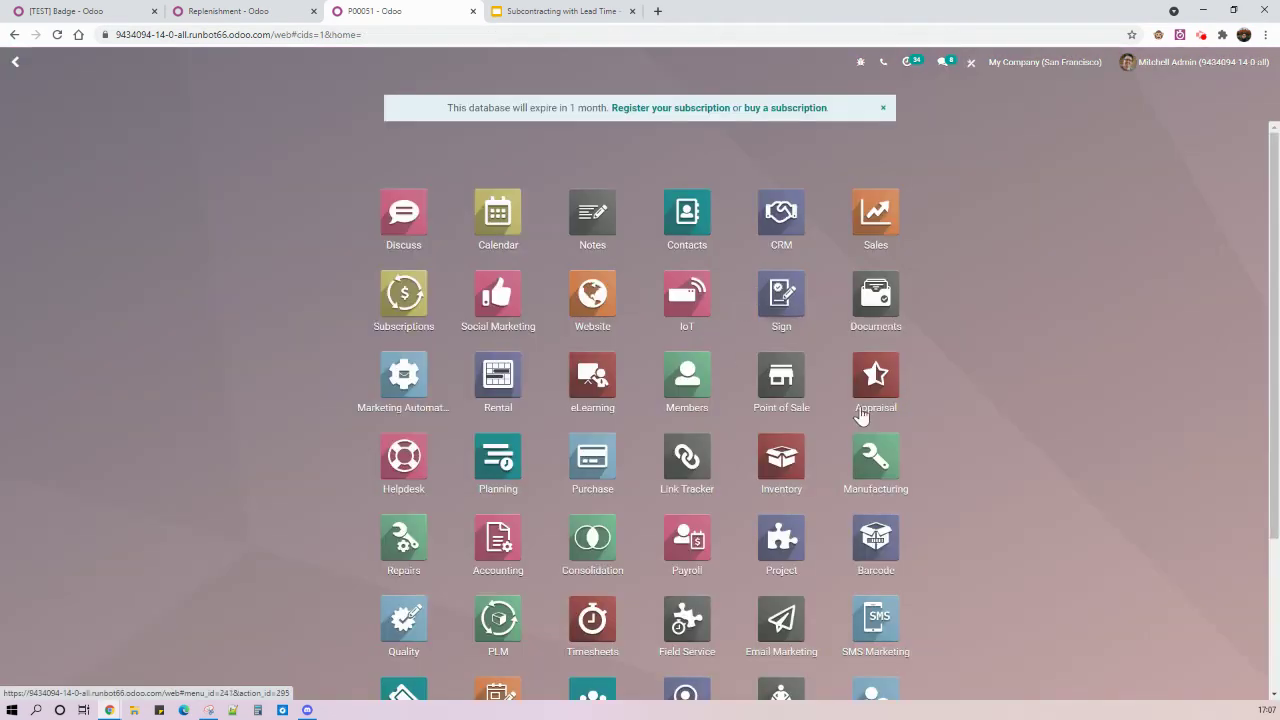
click(590, 470)
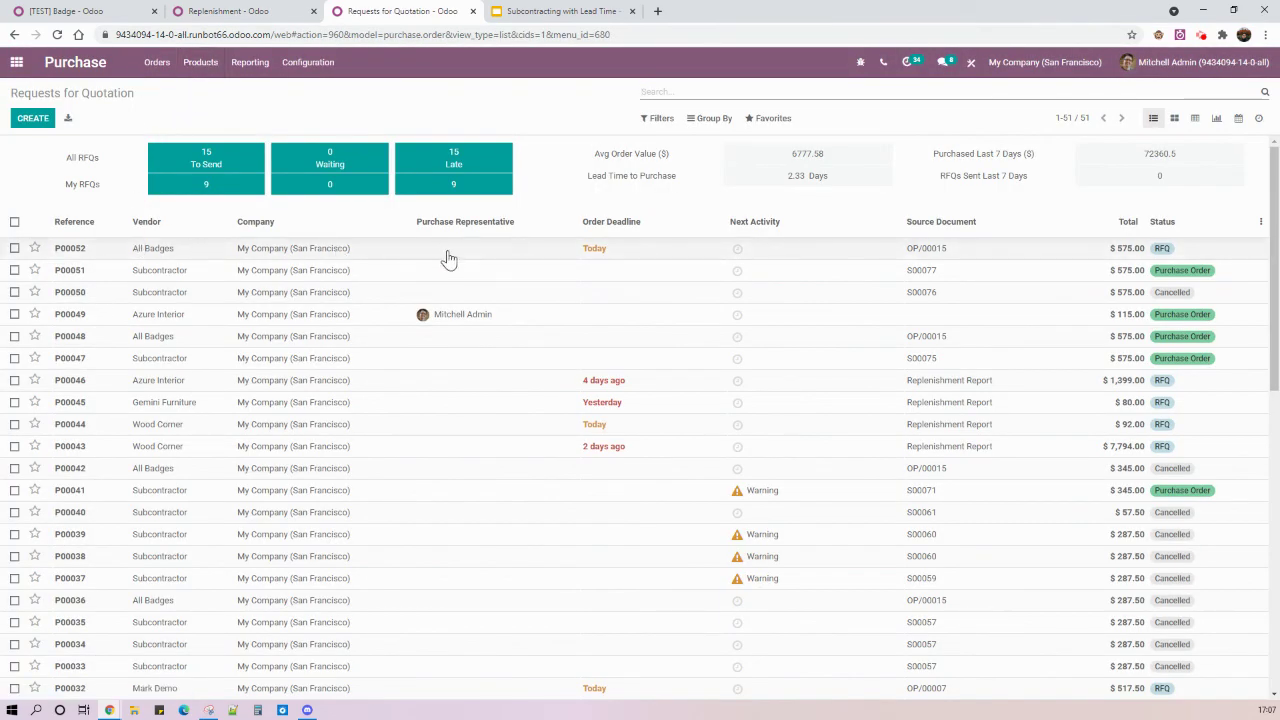
click(450, 258)
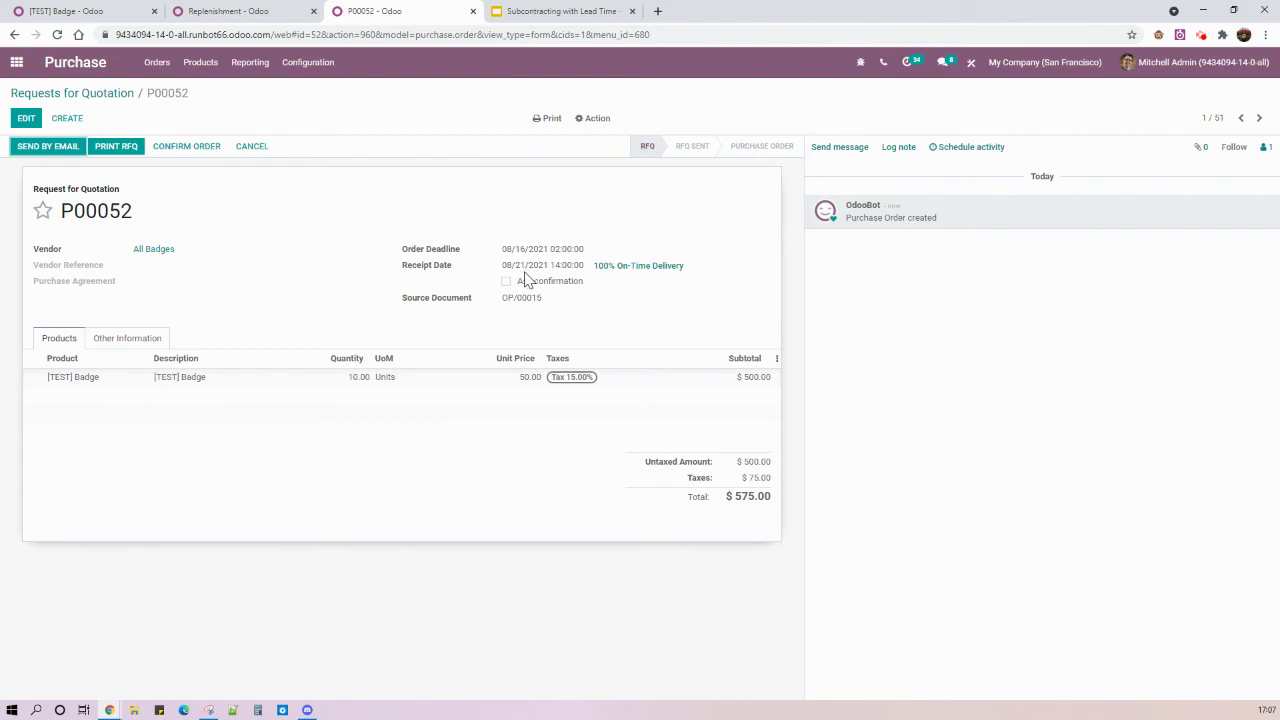
- Confirm the Badge purchase order and validate its receipt at the subcontracting location, processing all quantities as an immediate transfer
click(166, 150)
click(60, 146)
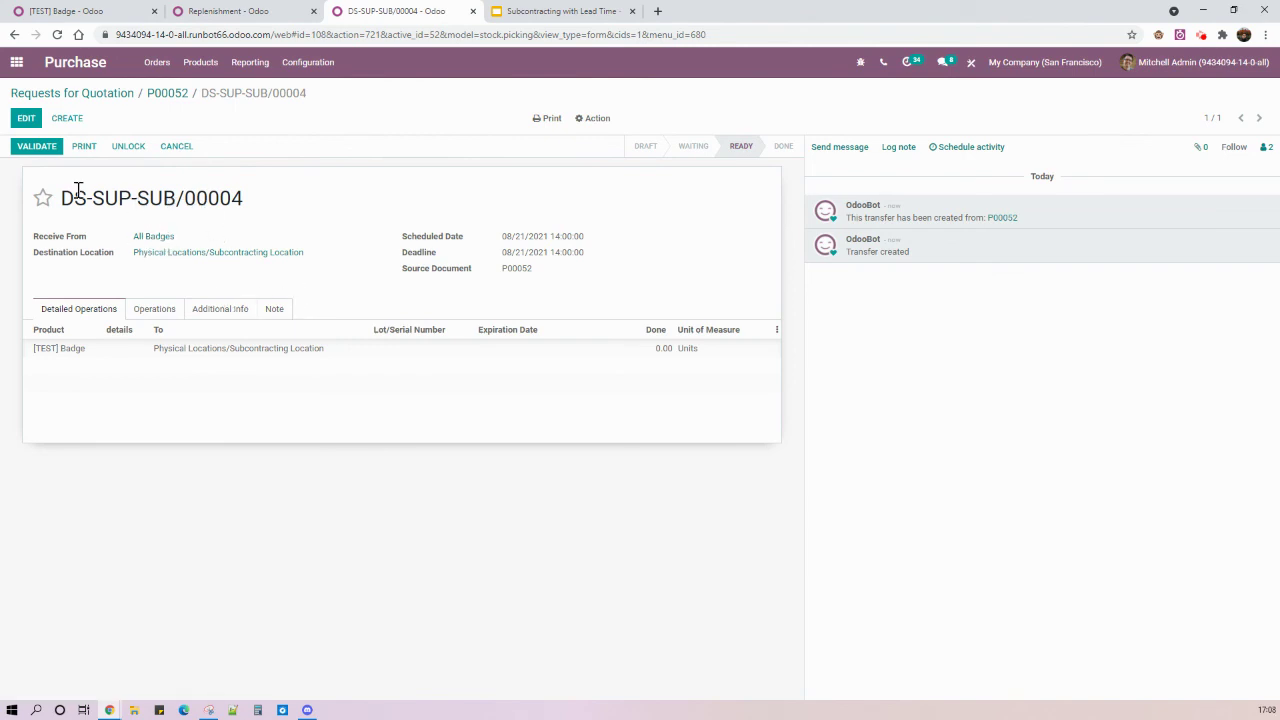
click(36, 146)
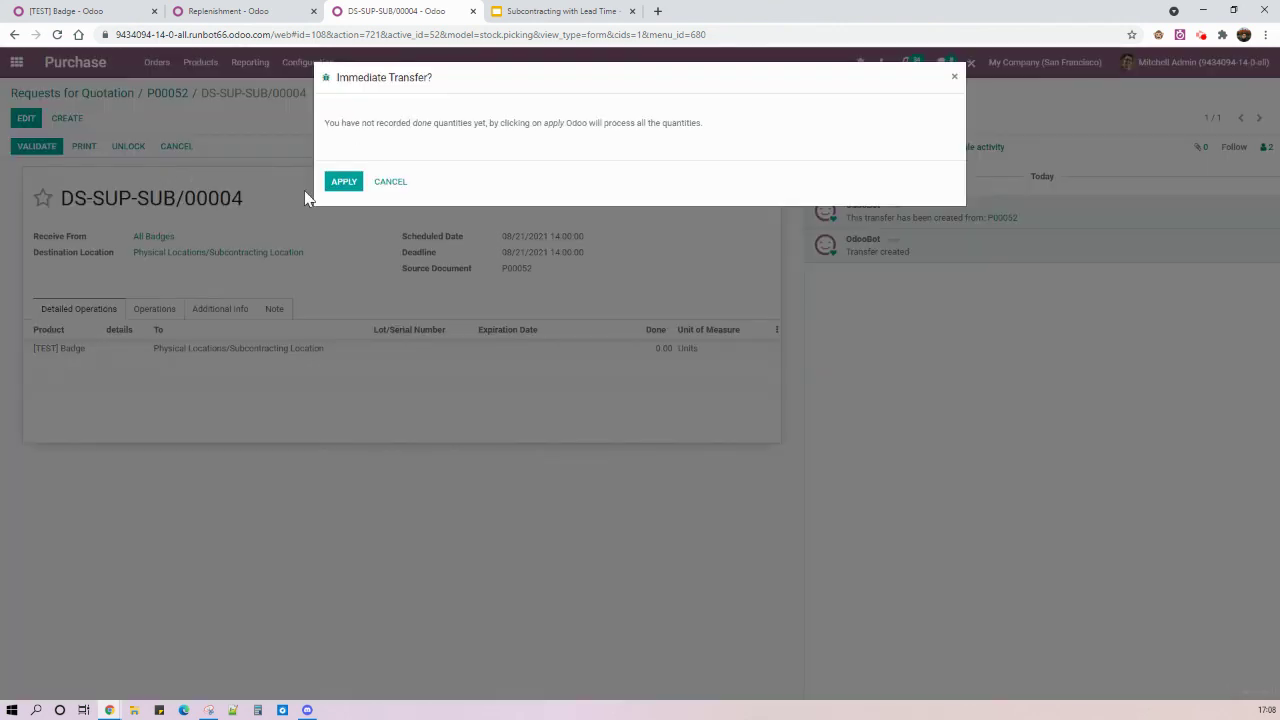
click(343, 181)
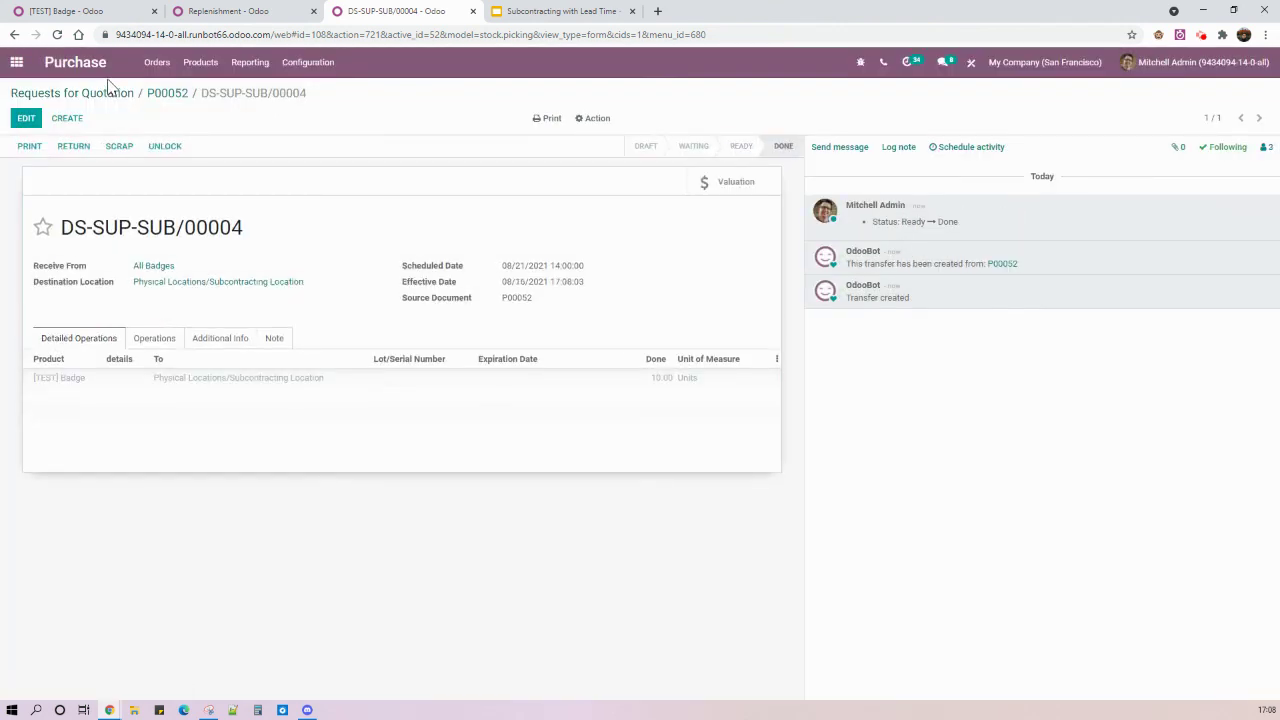
- Validate the Backpack's Dropship Subcontractor > Client transfer with all quantities processed, and go back to the Just In Time slide
click(222, 11)
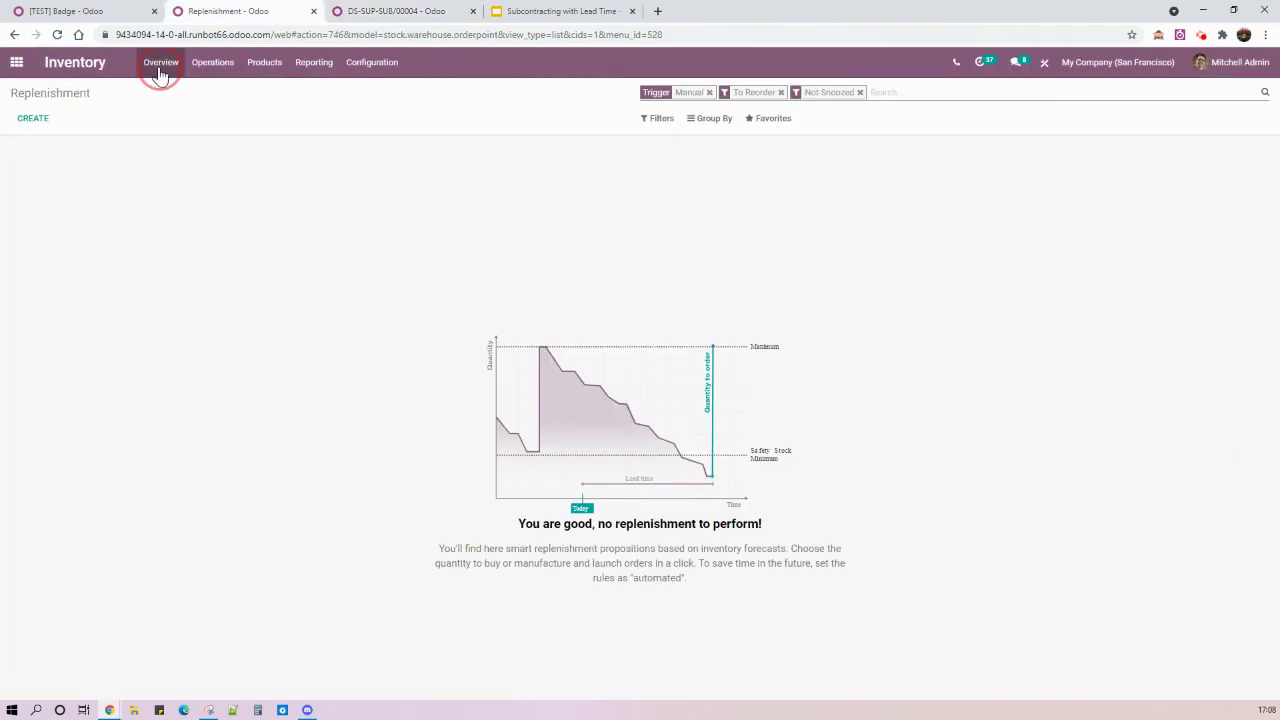
click(159, 72)
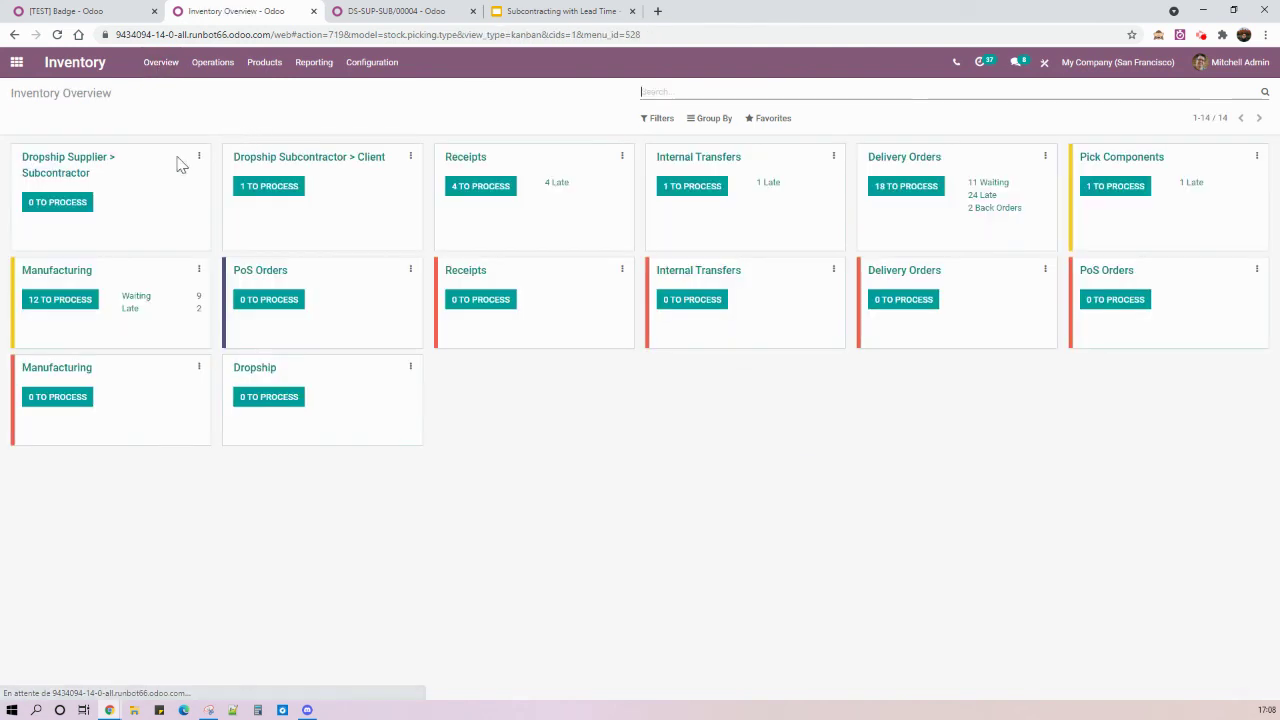
click(277, 189)
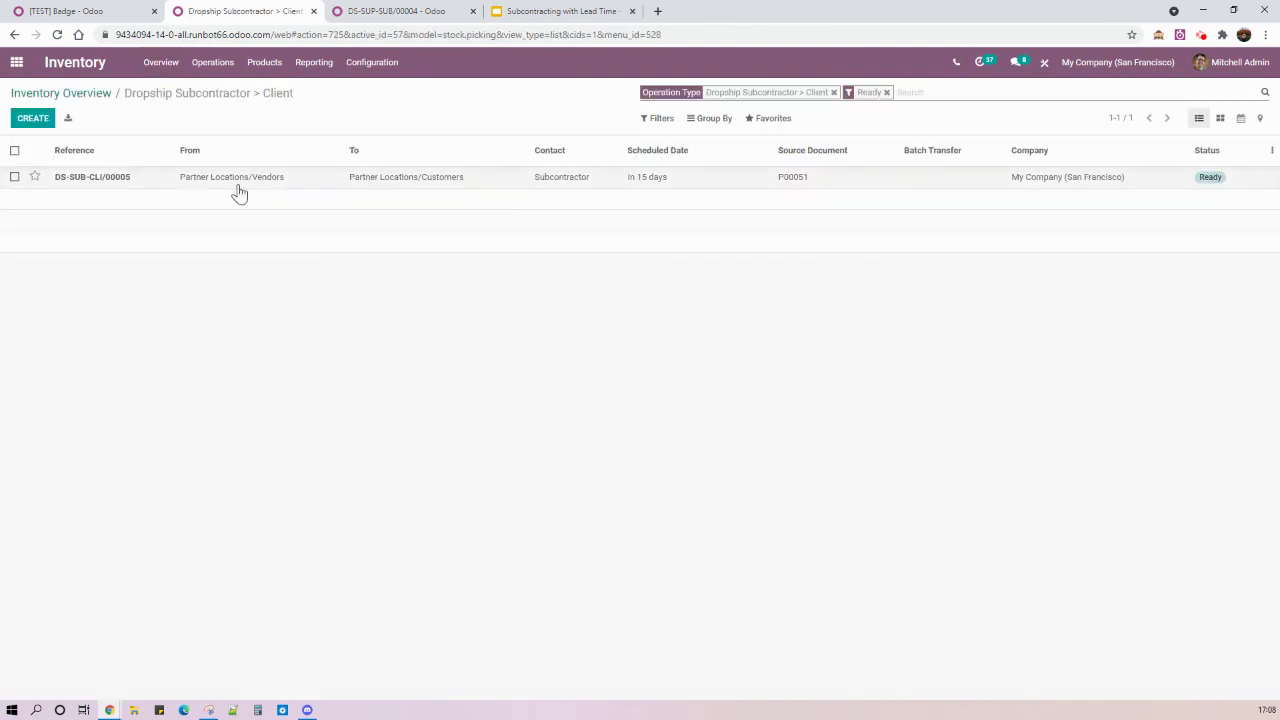
click(318, 185)
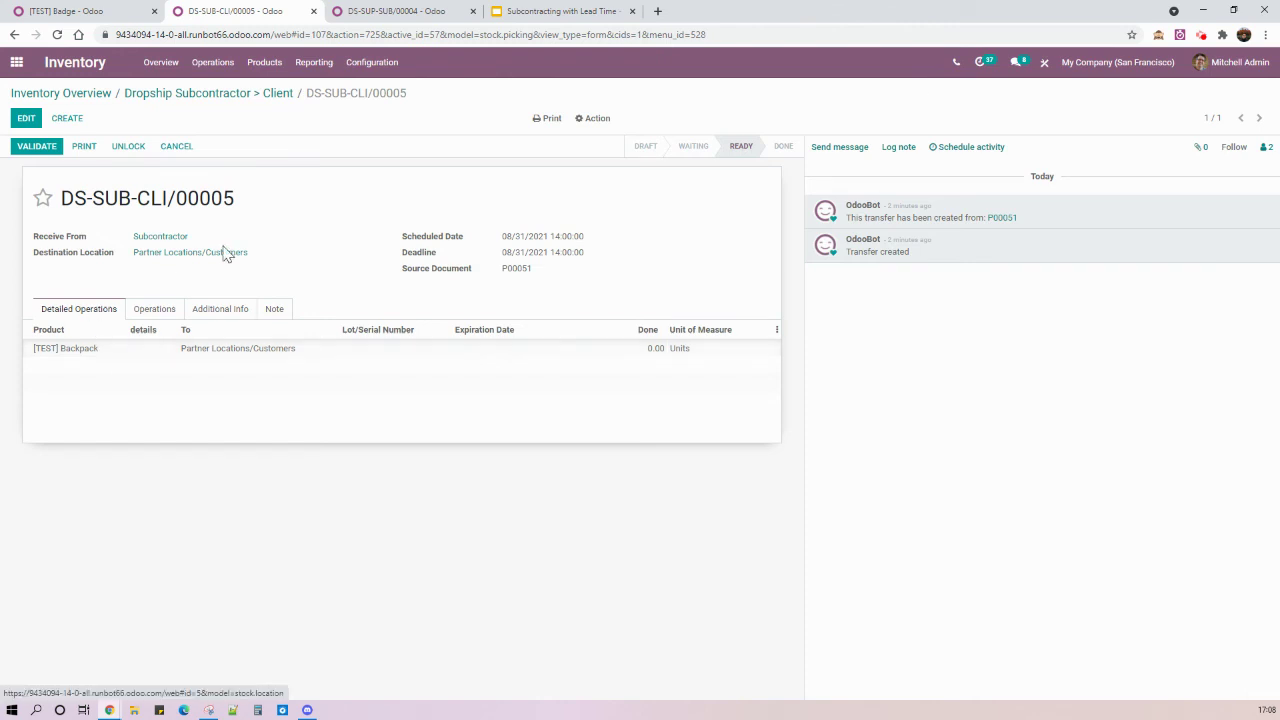
click(38, 150)
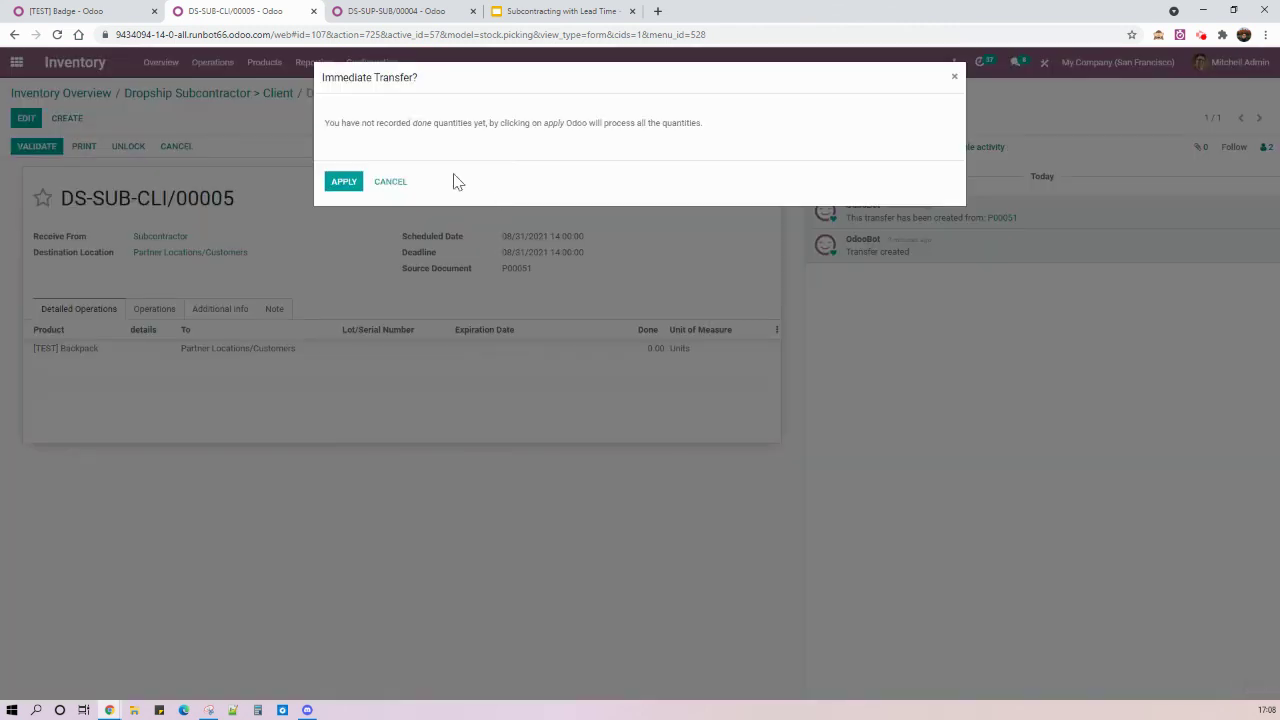
click(343, 182)
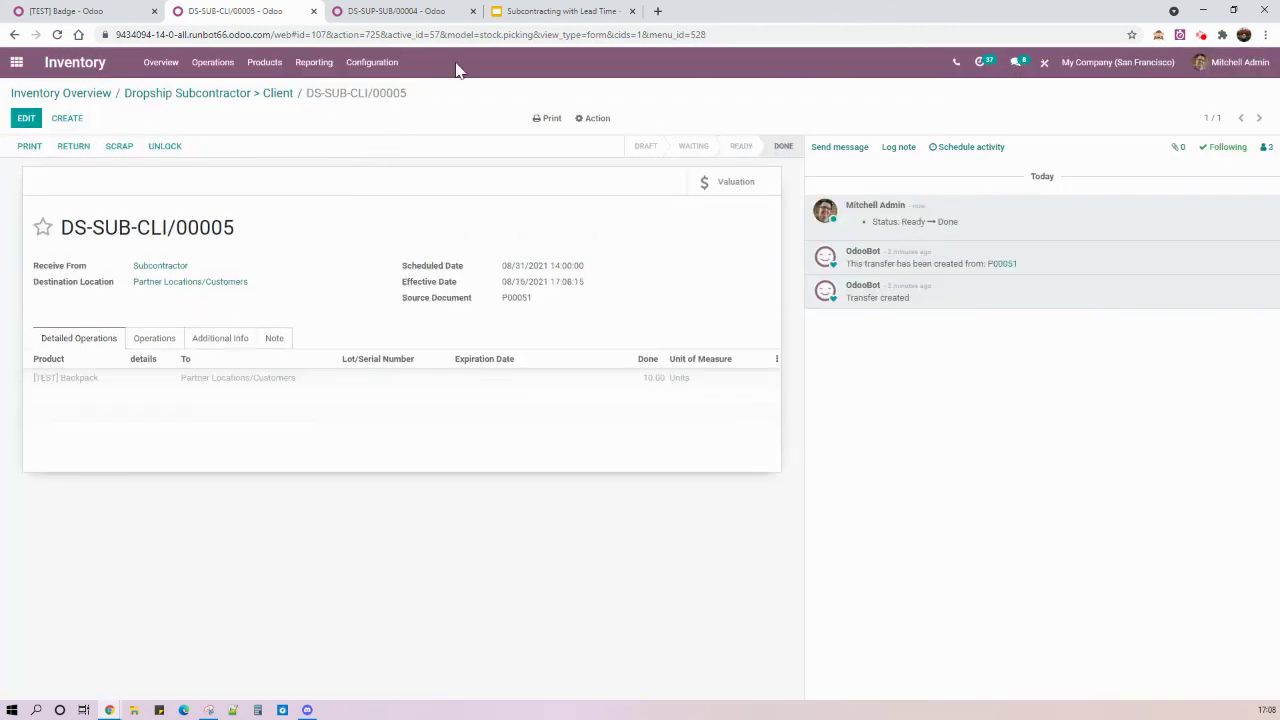
click(570, 17)
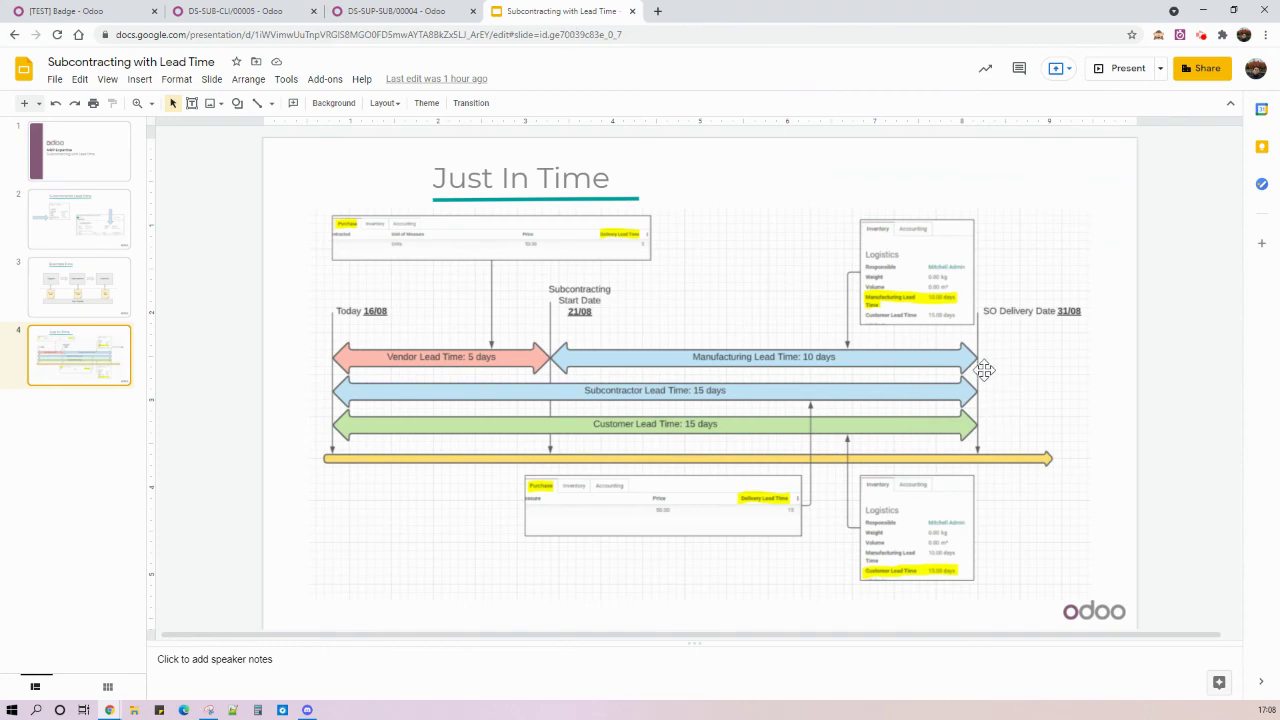